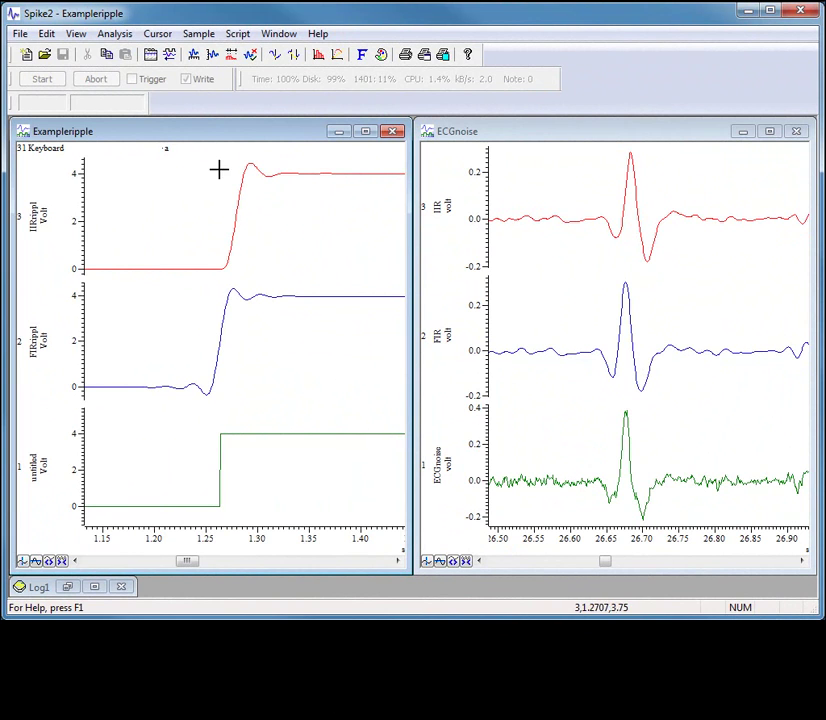
Look through the Analysis digital filter options, then dismiss them without choosing.
click(114, 36)
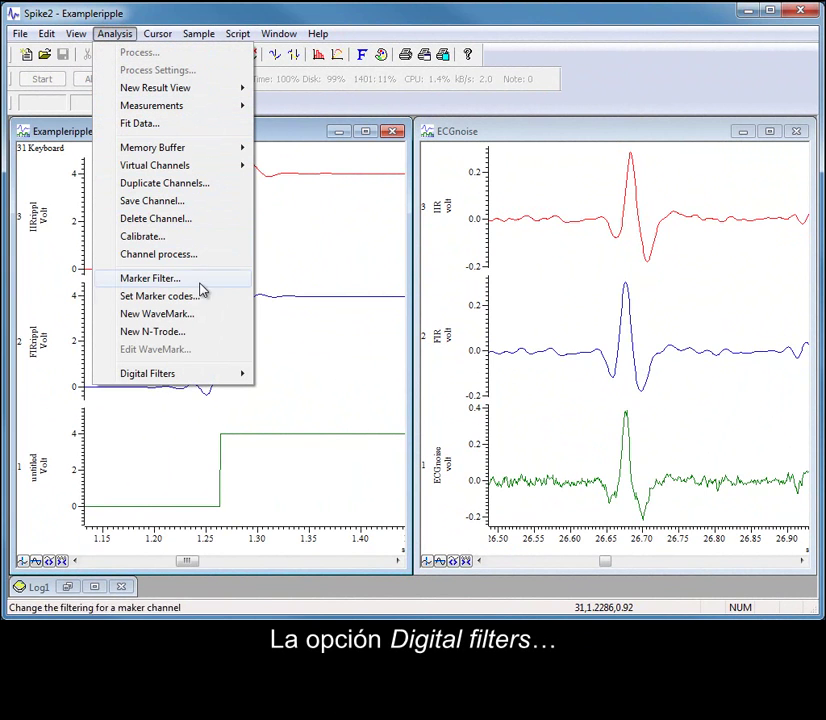
mouse_move(226, 385)
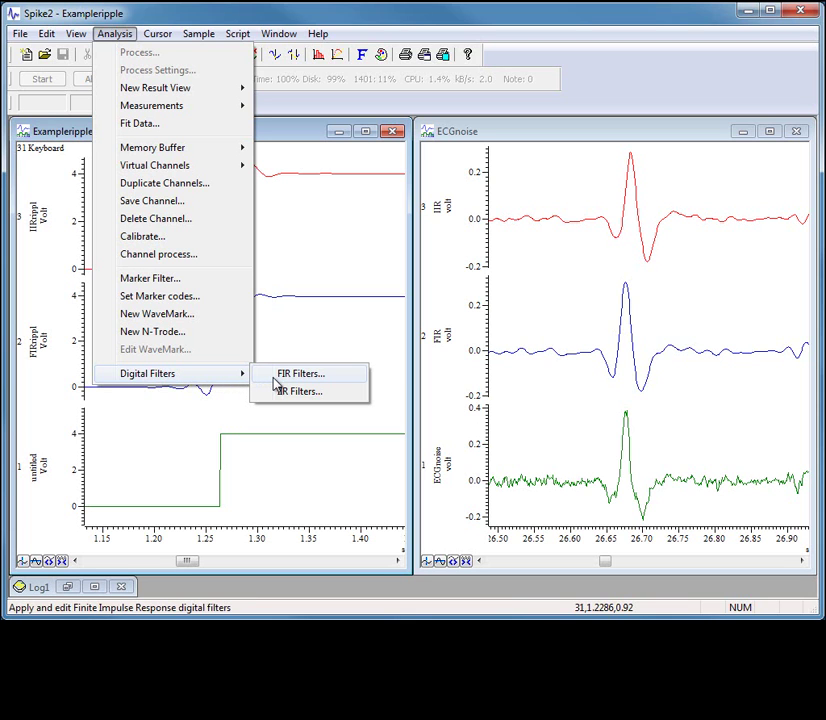
click(384, 368)
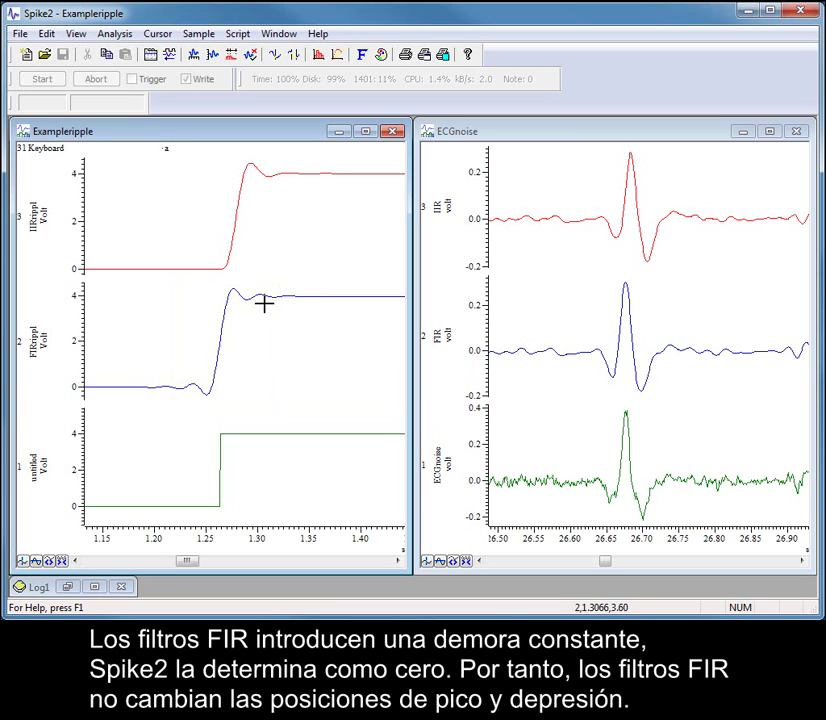
Measure the peak positions on the FIR and IIR traces.
click(627, 270)
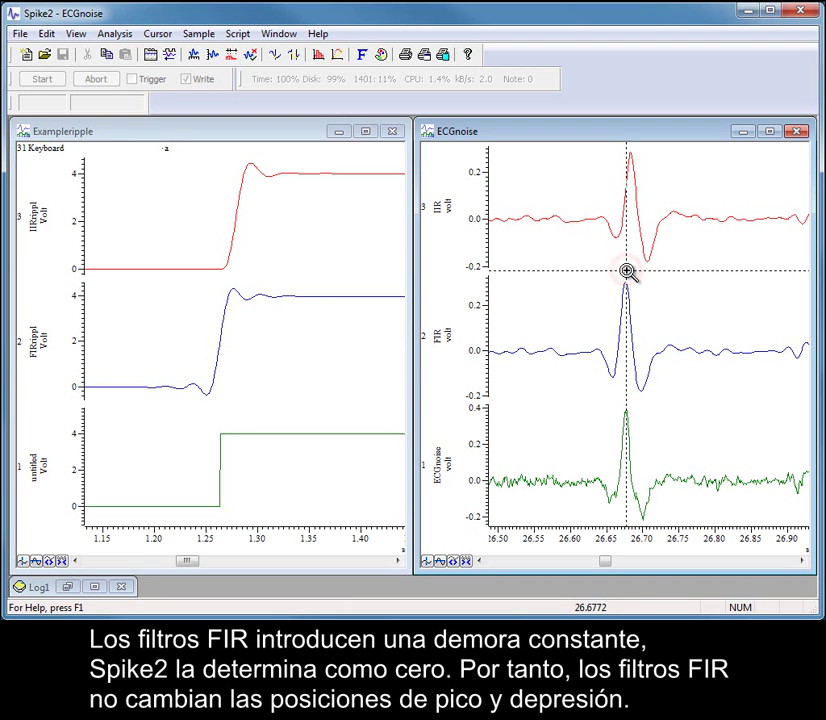
drag(627, 270, 638, 323)
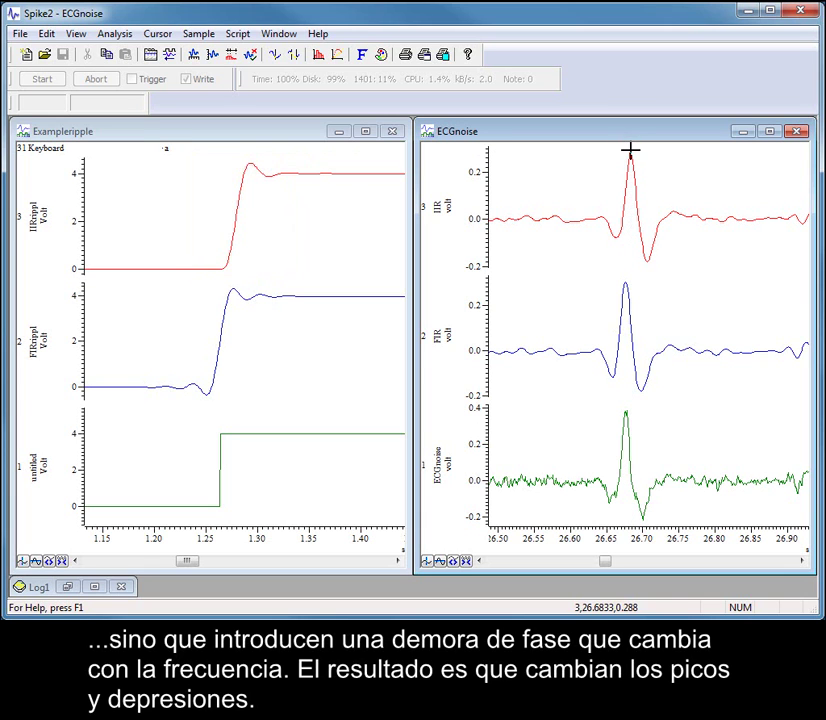
drag(648, 193, 649, 192)
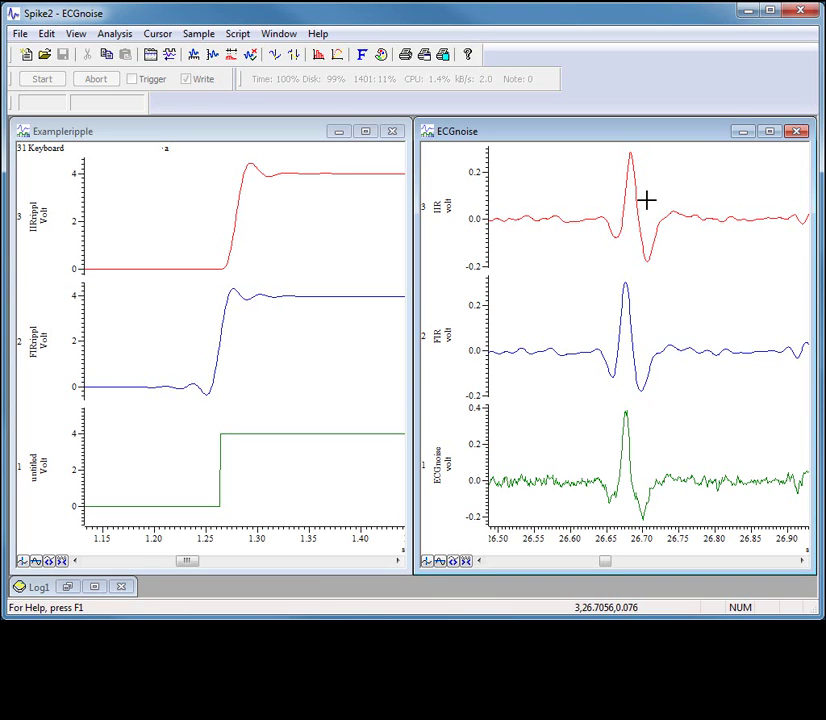
Close Exampleripple and show only the raw ECGnoise channel, widened to the full width.
click(393, 133)
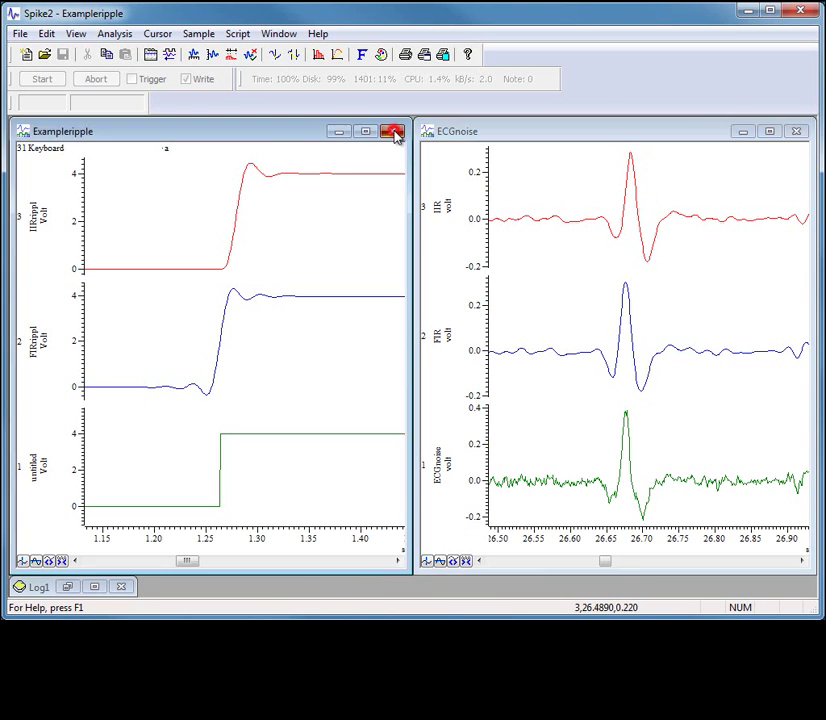
click(393, 133)
click(651, 469)
double_click(651, 469)
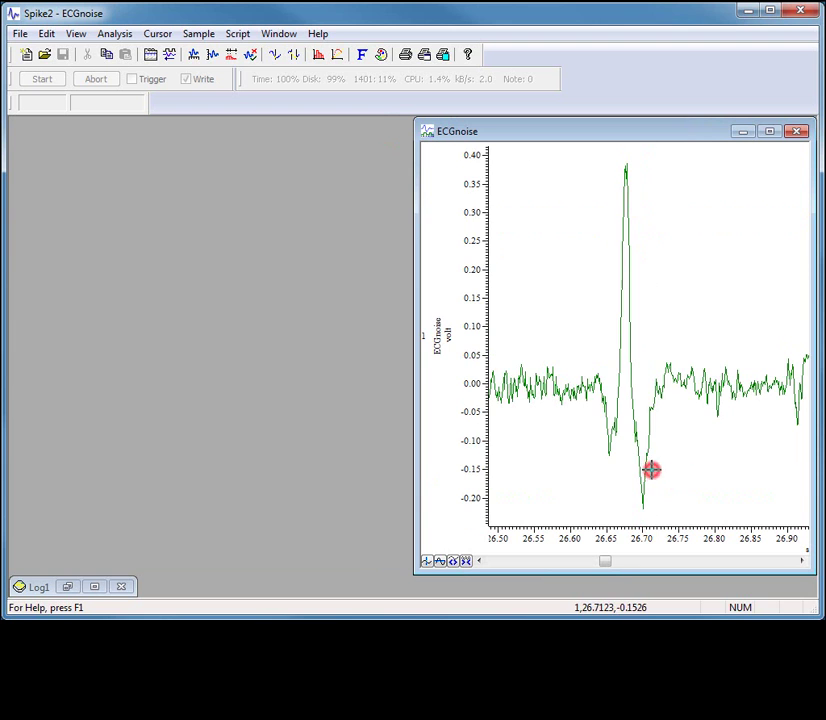
mouse_move(414, 246)
mouse_down()
mouse_move(194, 224)
mouse_move(12, 234)
mouse_up()
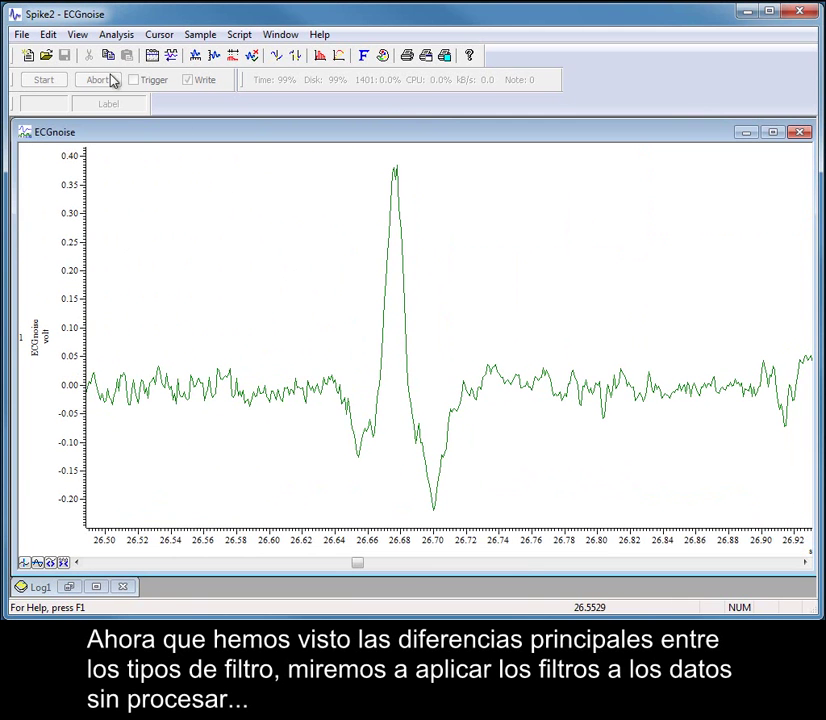
Open FIR digital filtering from the Analysis Digital Filters menu.
click(112, 36)
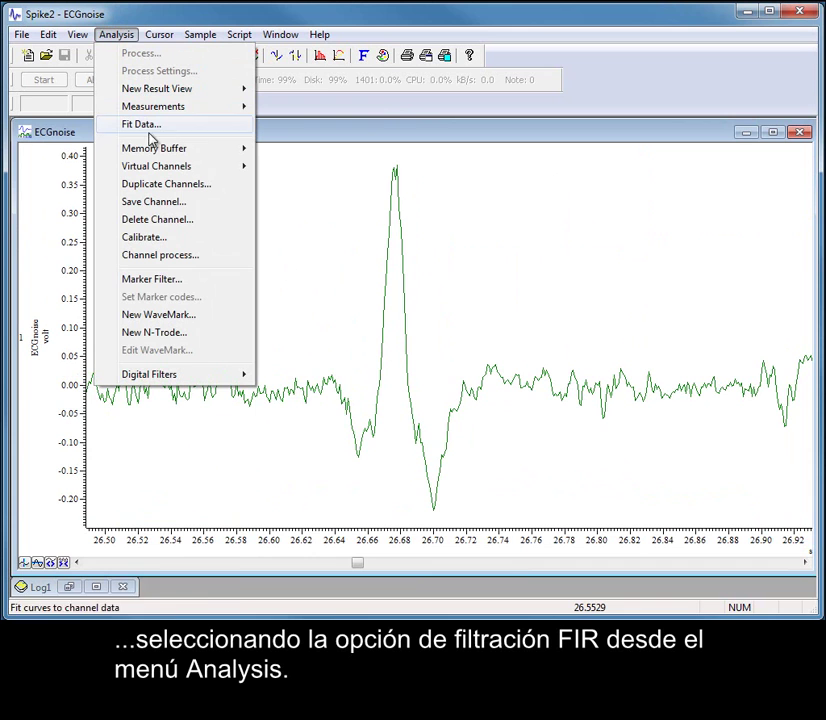
mouse_move(236, 378)
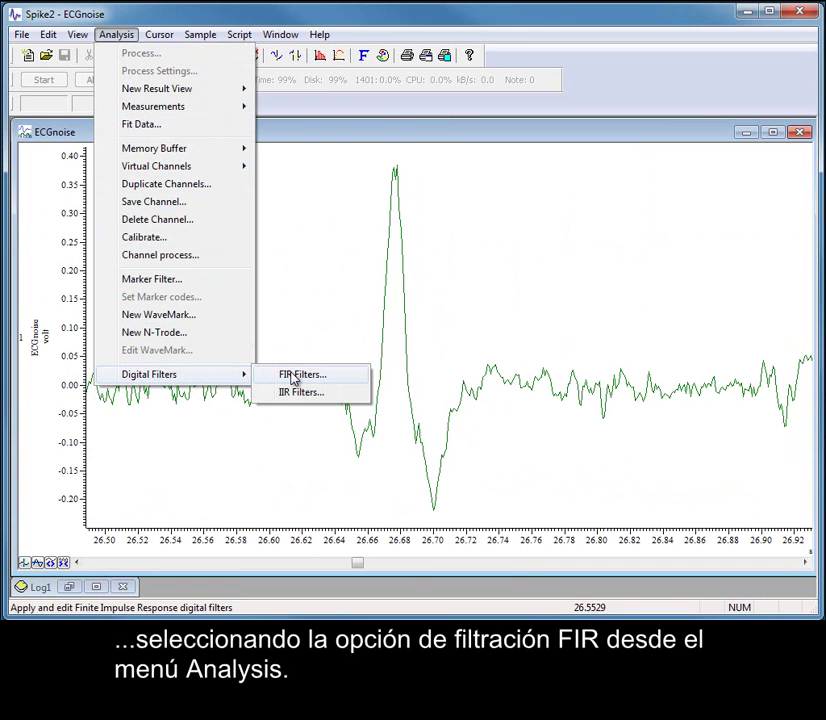
click(292, 376)
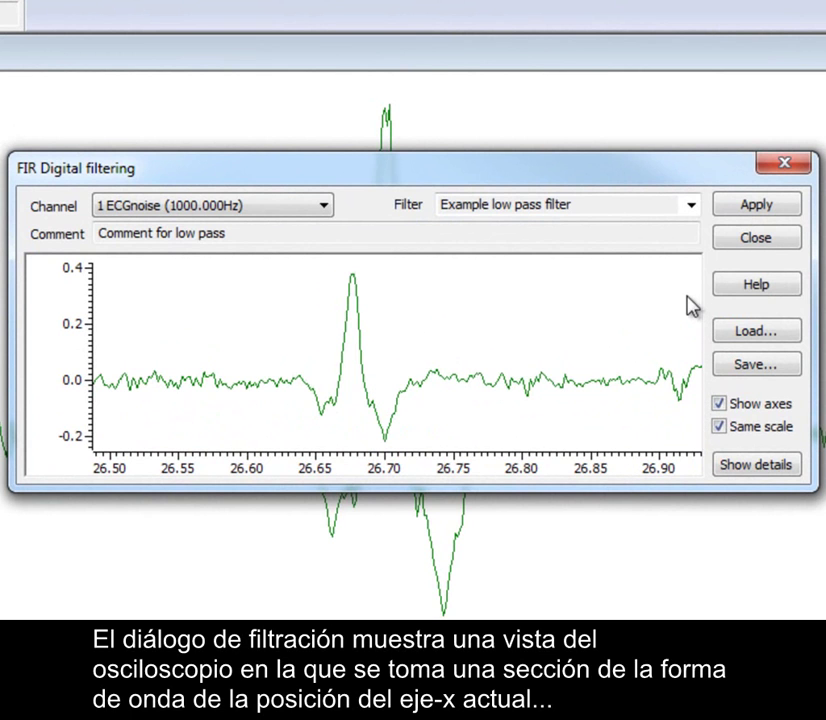
Preview the Example high pass filter, then switch back to the Example low pass filter.
click(692, 206)
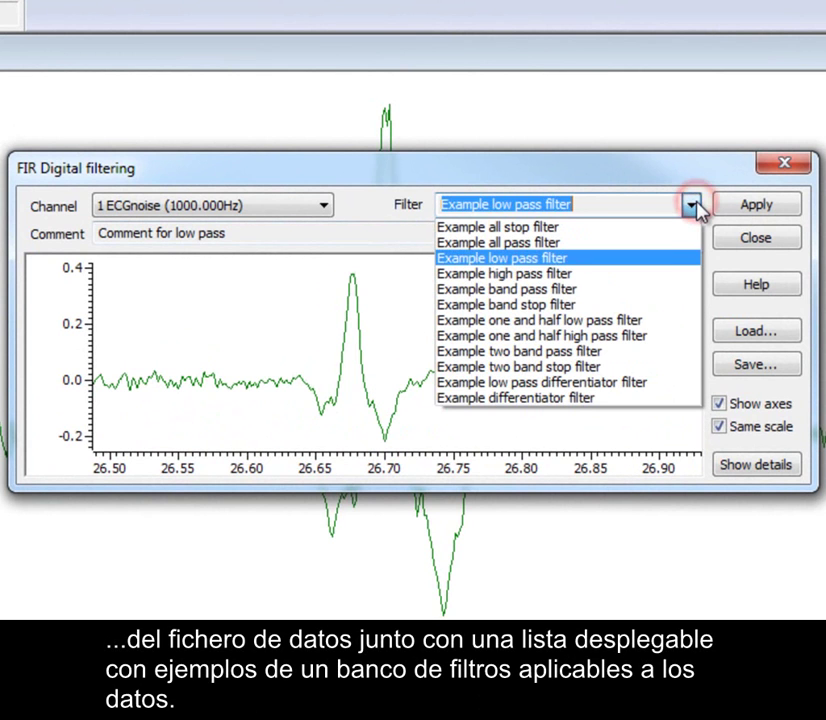
click(668, 274)
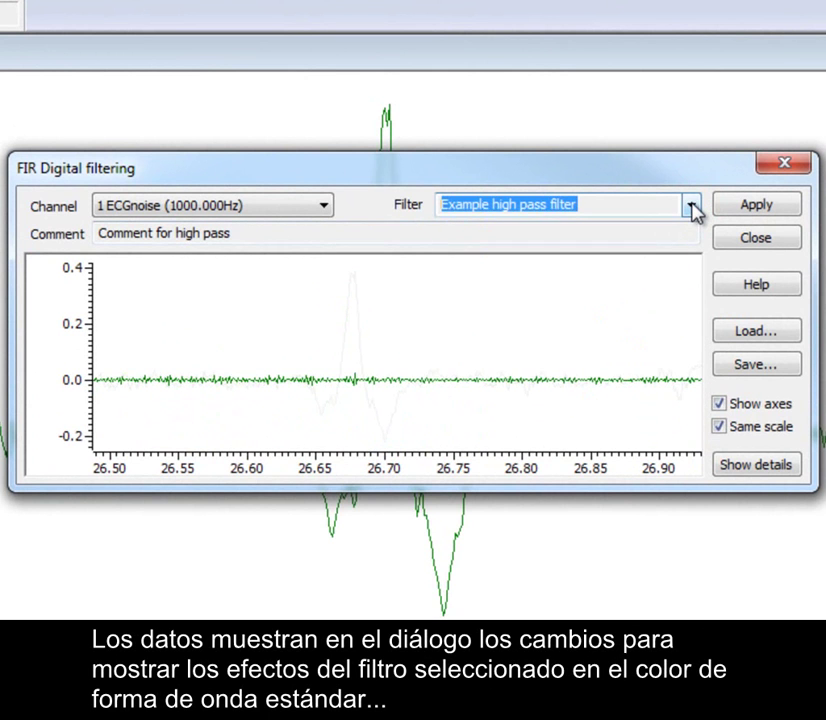
click(692, 207)
click(671, 261)
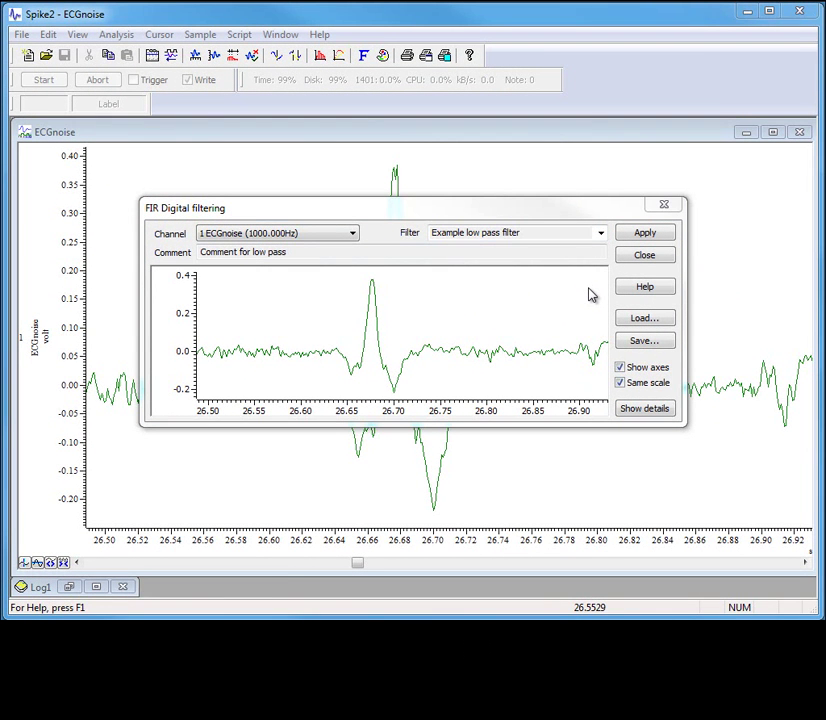
Uncheck Same scale and show details: Low pass, 230 Hz edge, 40 Hz transition gap.
click(620, 383)
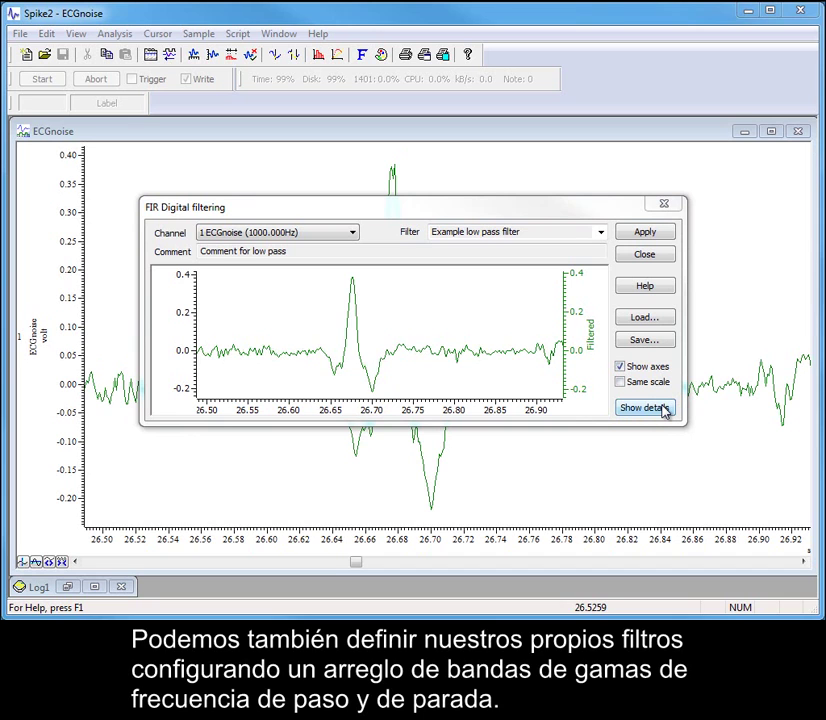
click(663, 408)
click(644, 408)
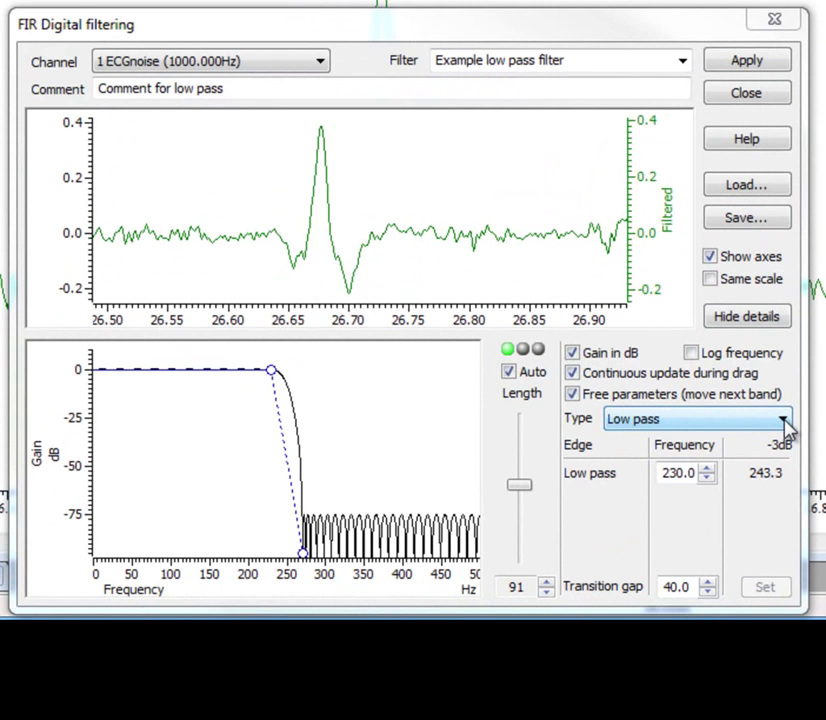
click(785, 426)
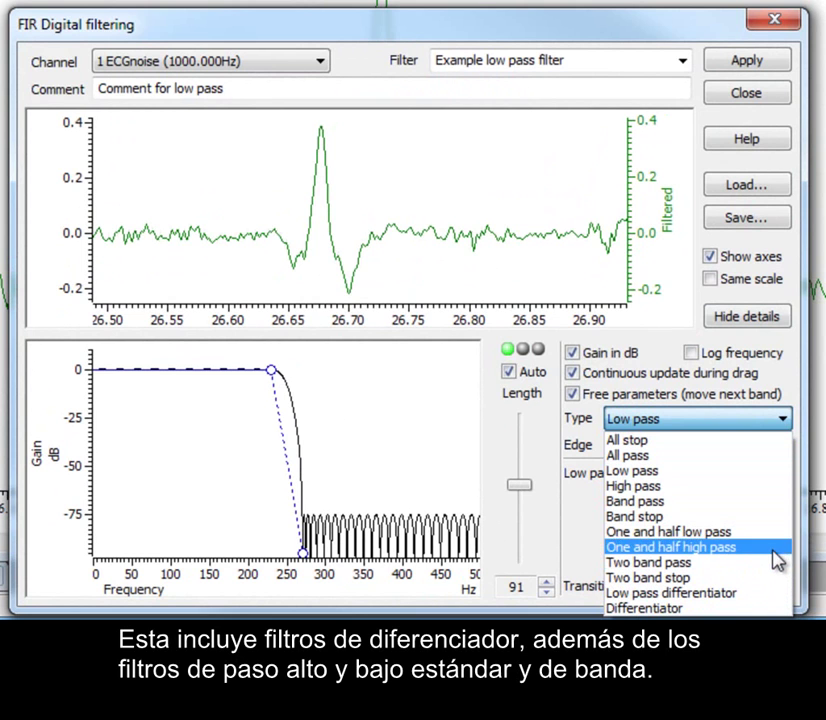
click(778, 476)
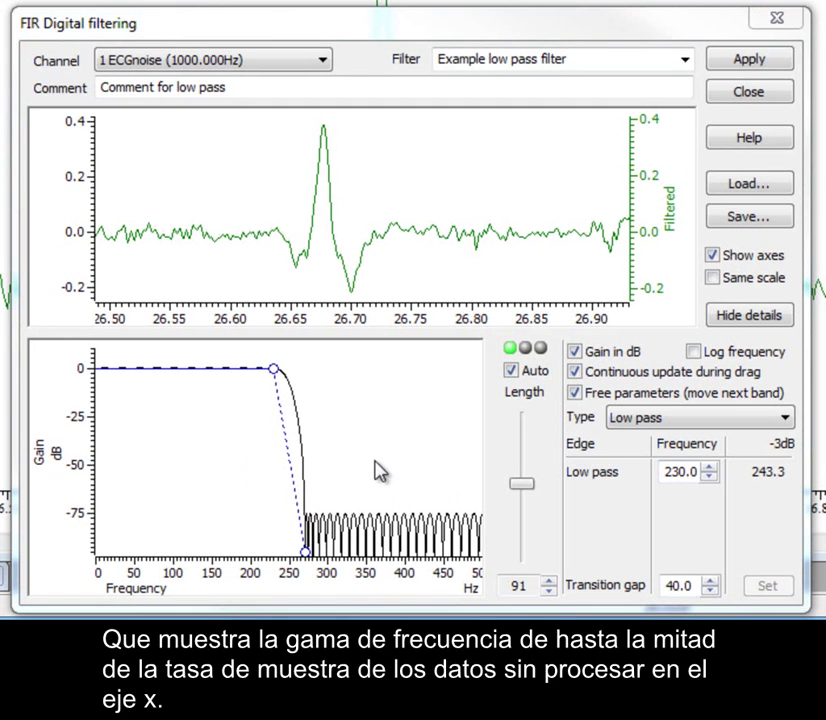
Drag the cutoff edge down, then set Low pass to 30 Hz and Transition gap to 40 Hz.
drag(297, 446, 214, 449)
mouse_move(185, 370)
mouse_down()
mouse_move(164, 369)
mouse_move(204, 369)
mouse_move(186, 415)
mouse_move(104, 413)
mouse_up()
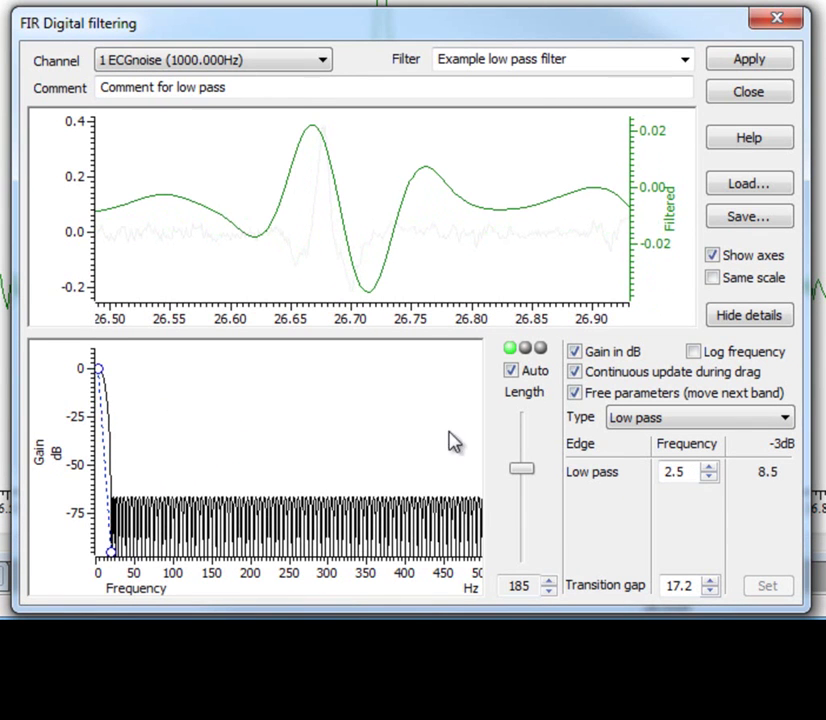
double_click(677, 471)
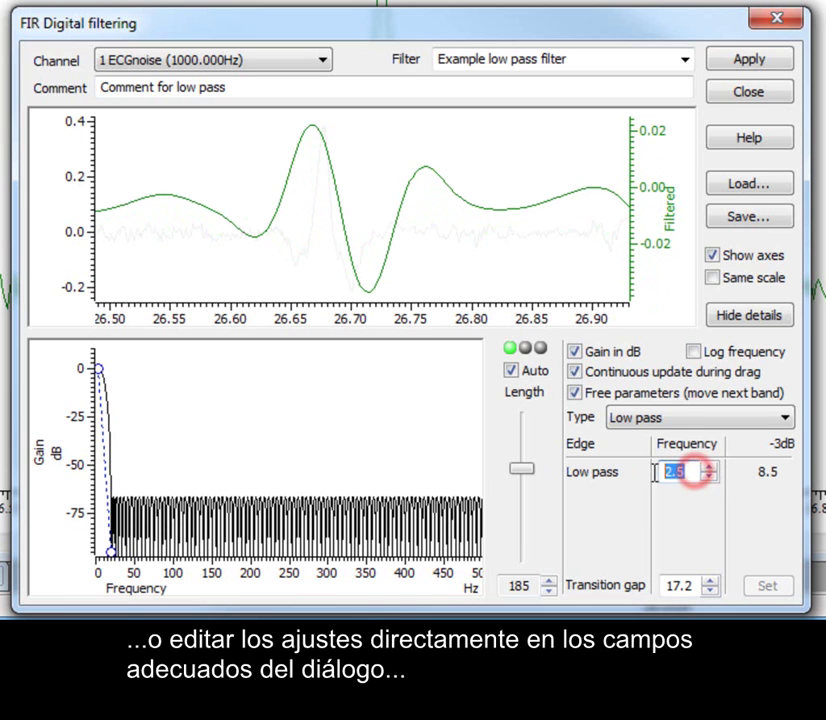
text(30)
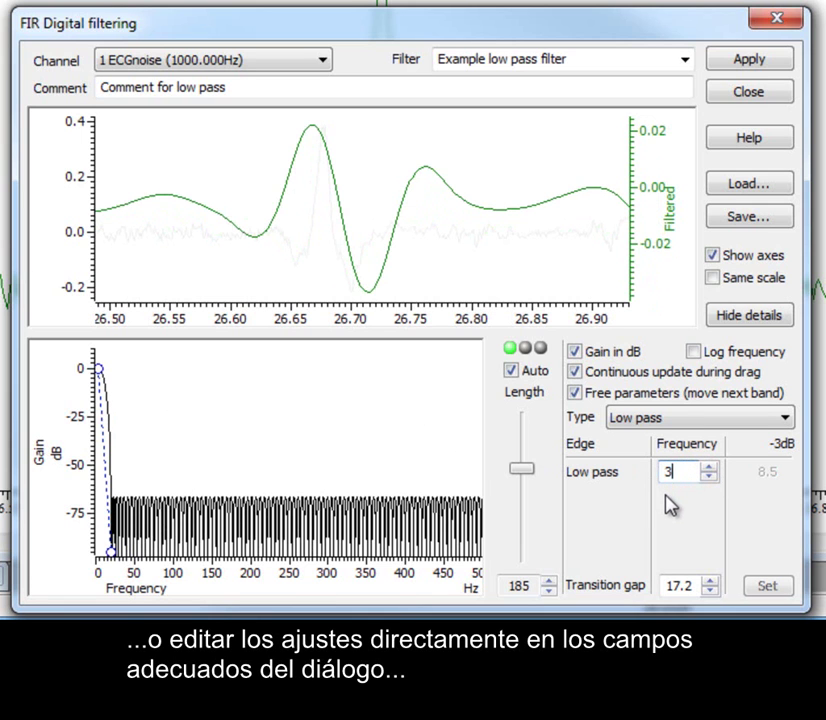
double_click(684, 586)
text(40)
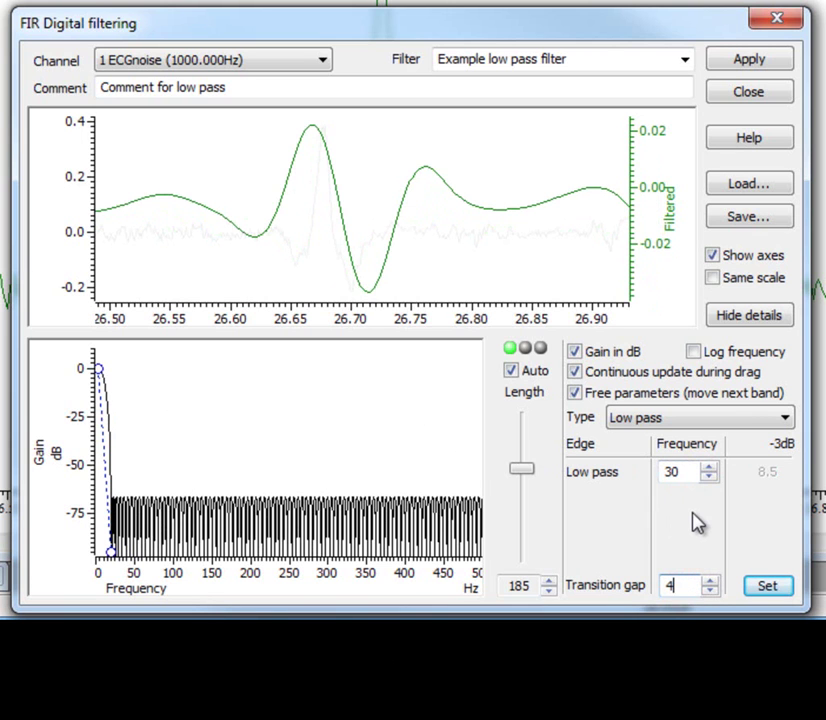
click(776, 588)
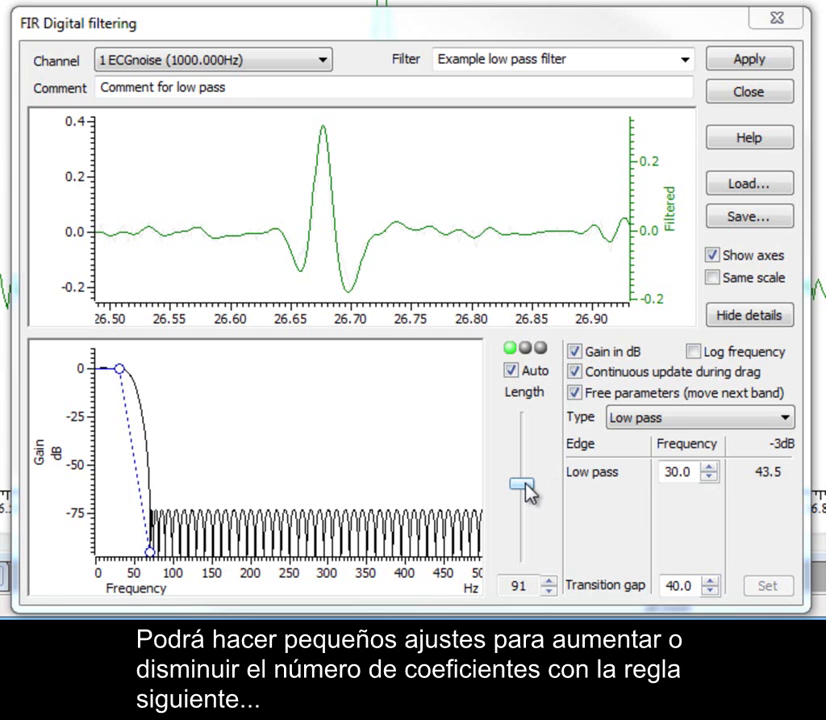
drag(523, 484, 527, 446)
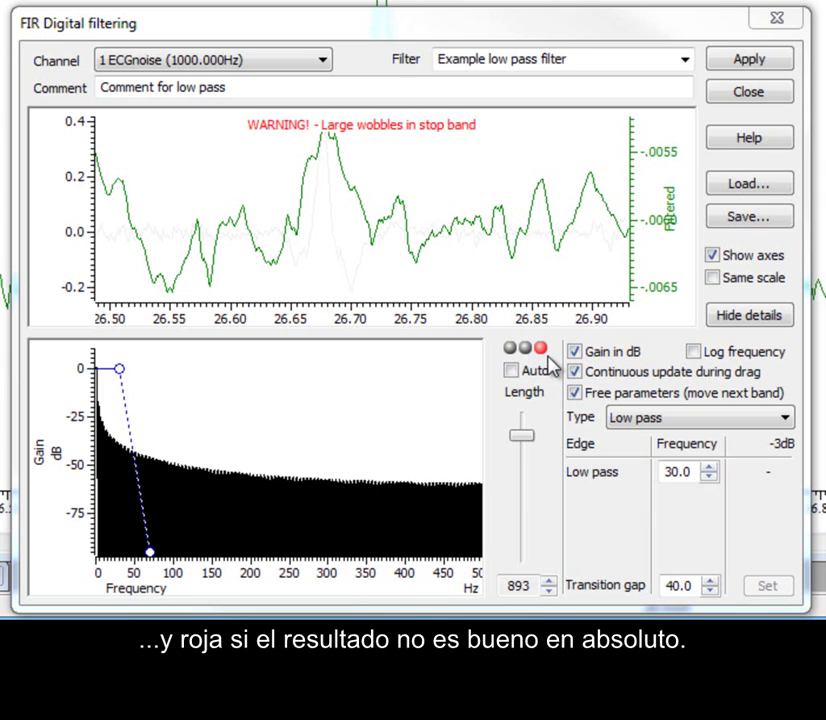
click(533, 374)
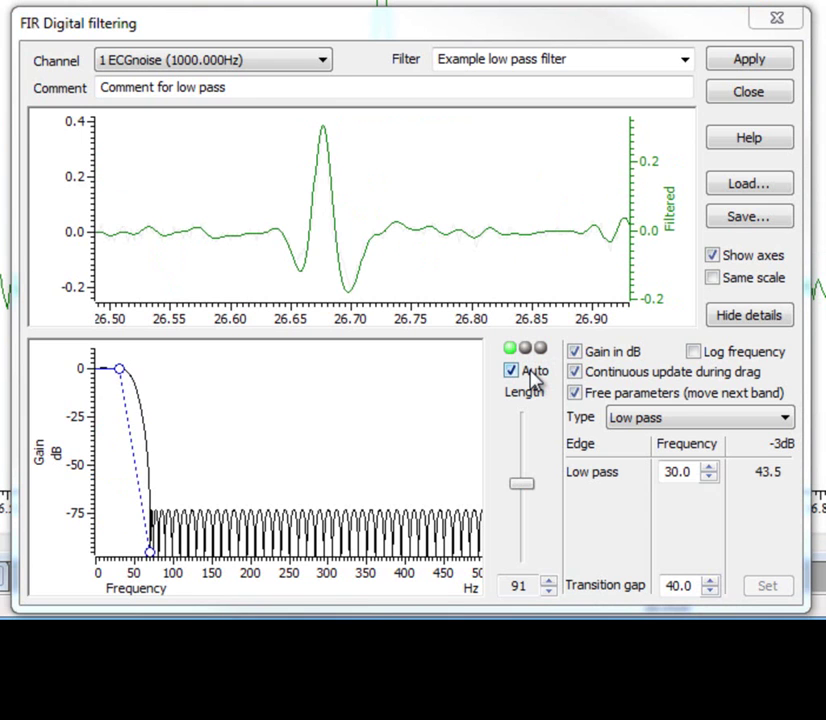
click(600, 354)
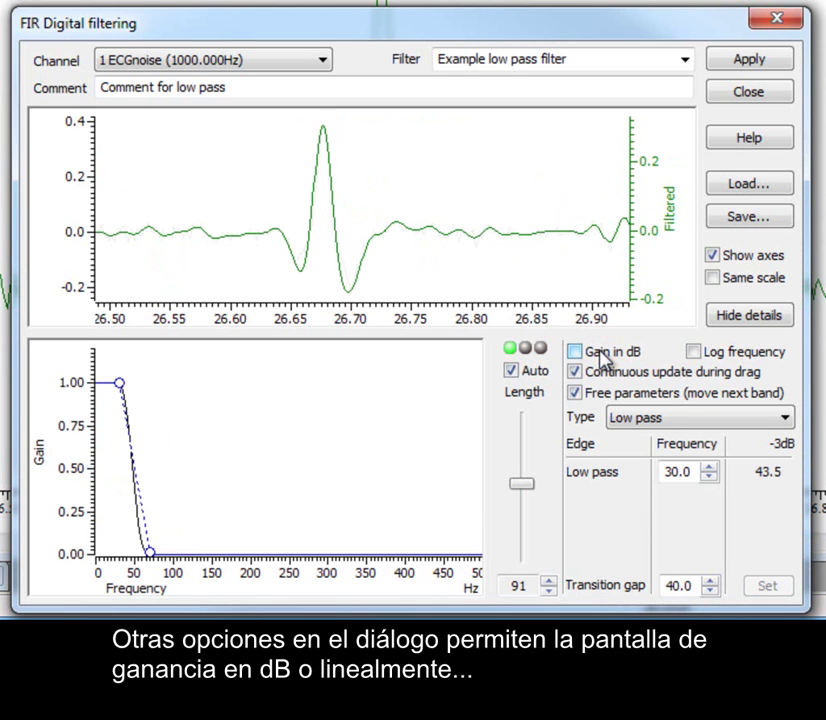
click(601, 355)
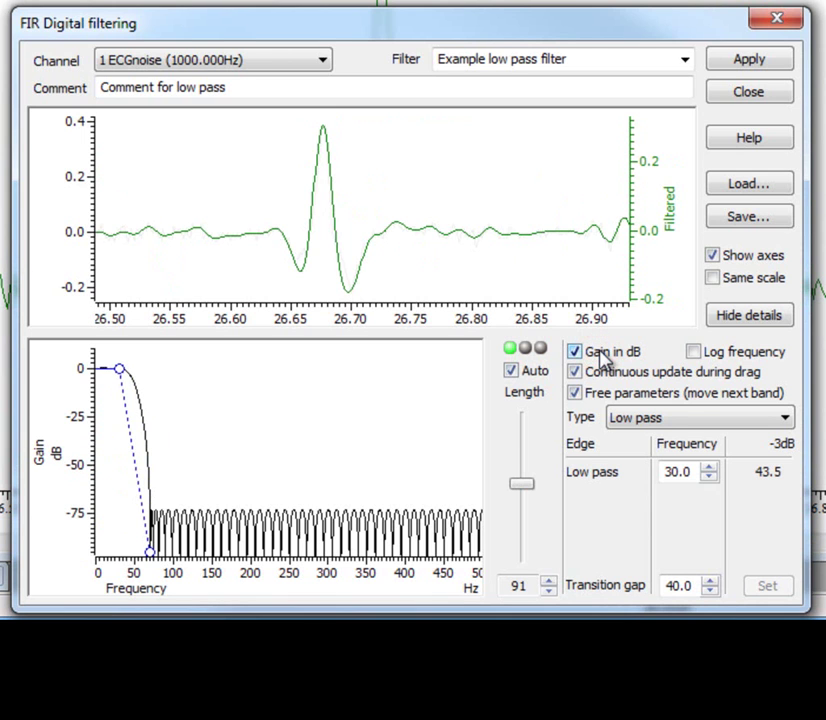
click(717, 357)
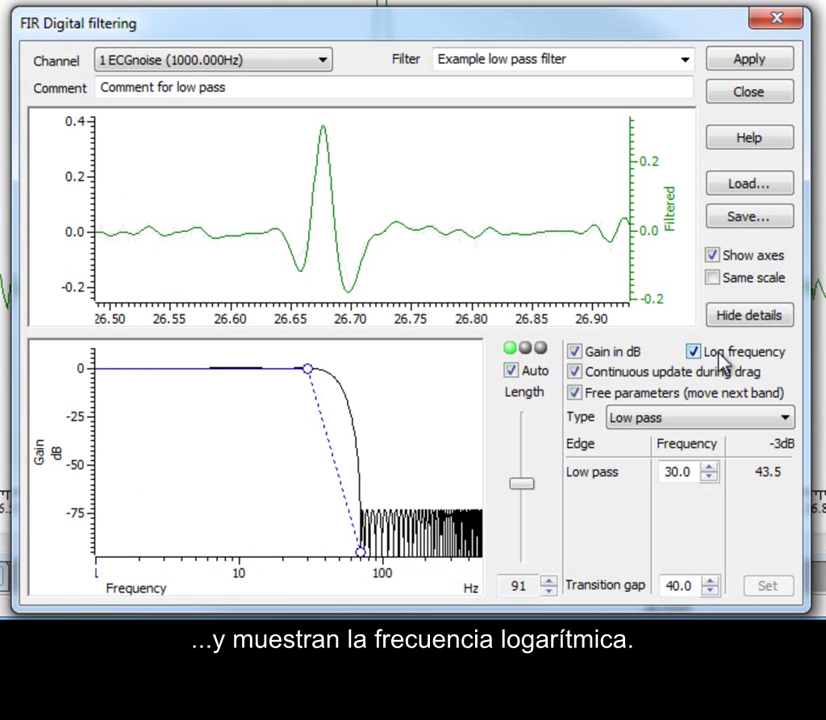
click(722, 363)
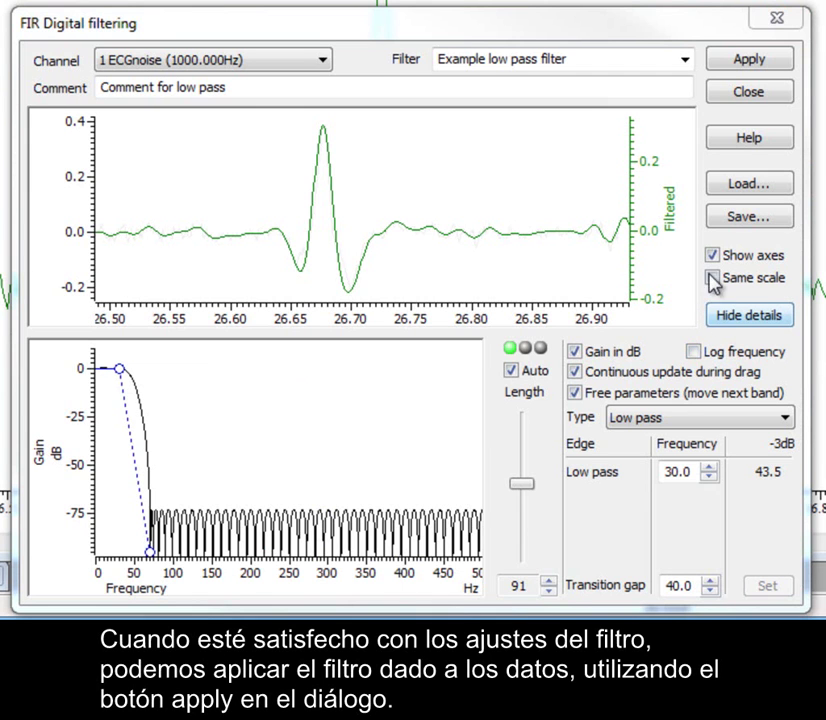
Apply the filter to a new memory channel as a rescaled integer Waveform.
click(760, 66)
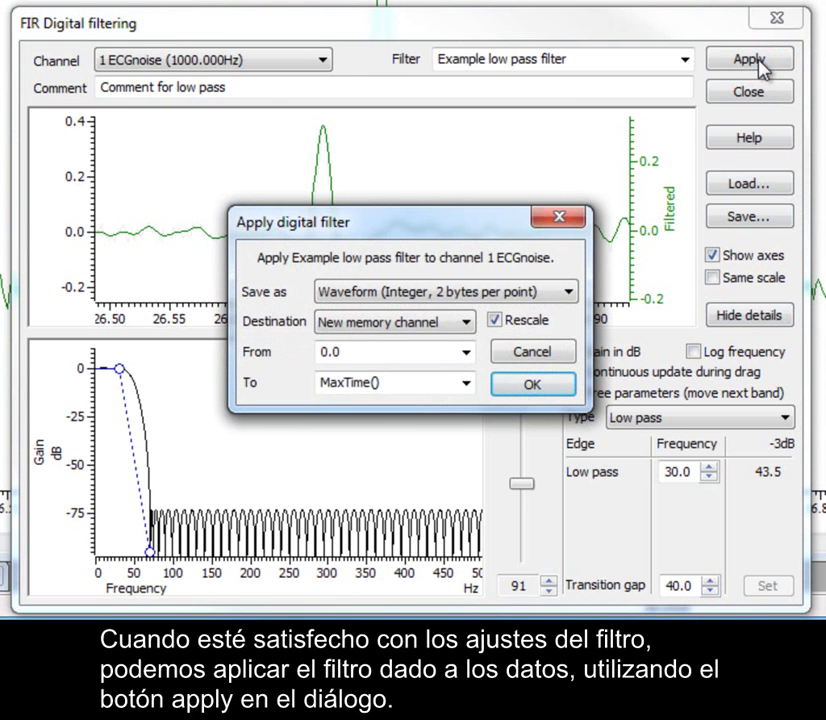
click(466, 324)
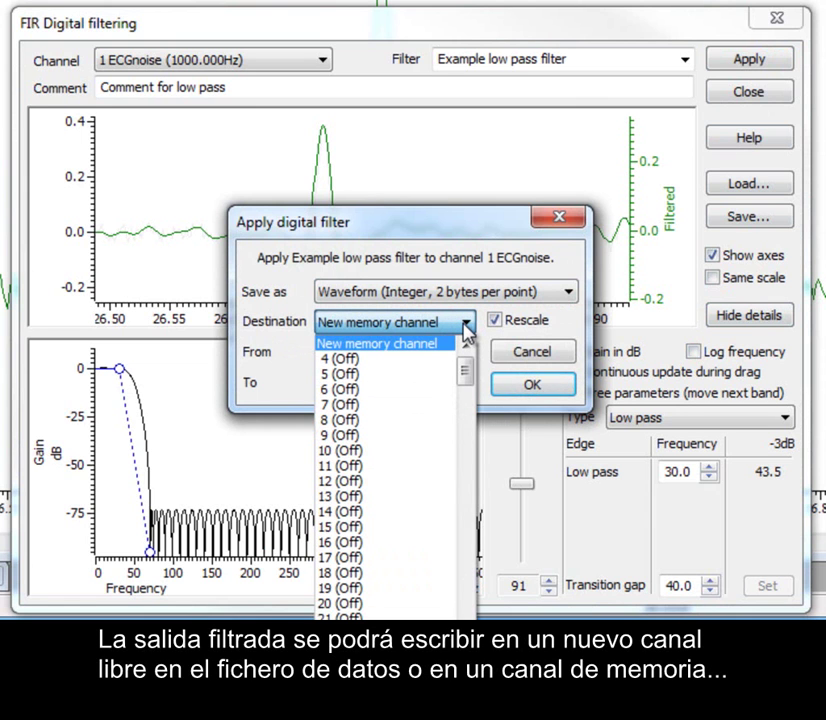
click(466, 326)
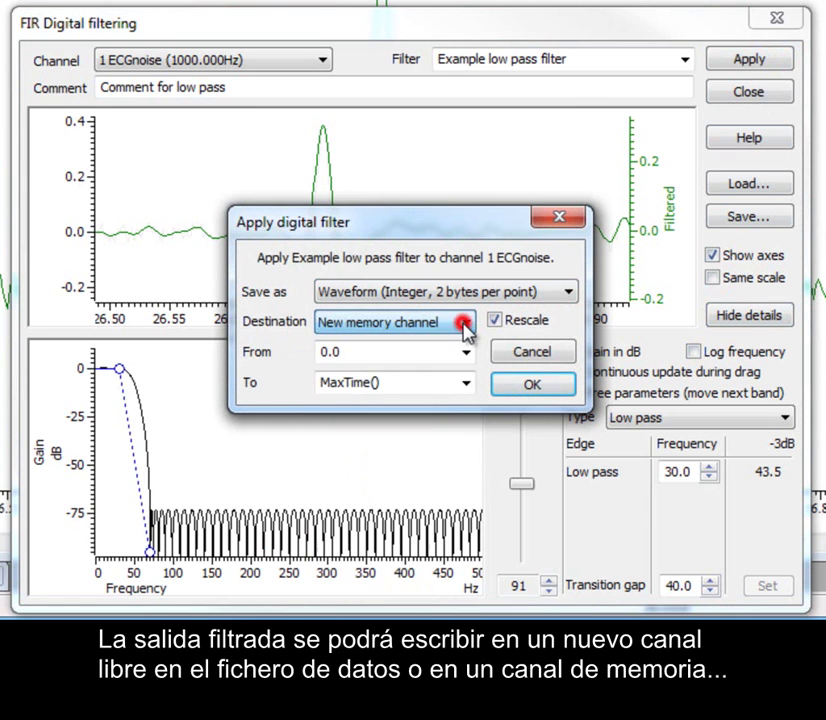
click(570, 291)
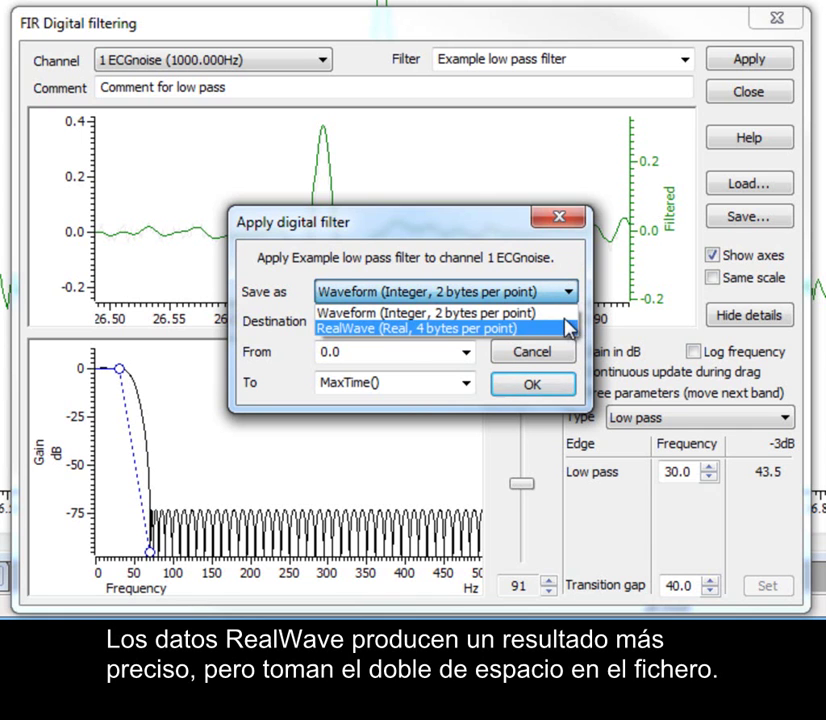
click(562, 311)
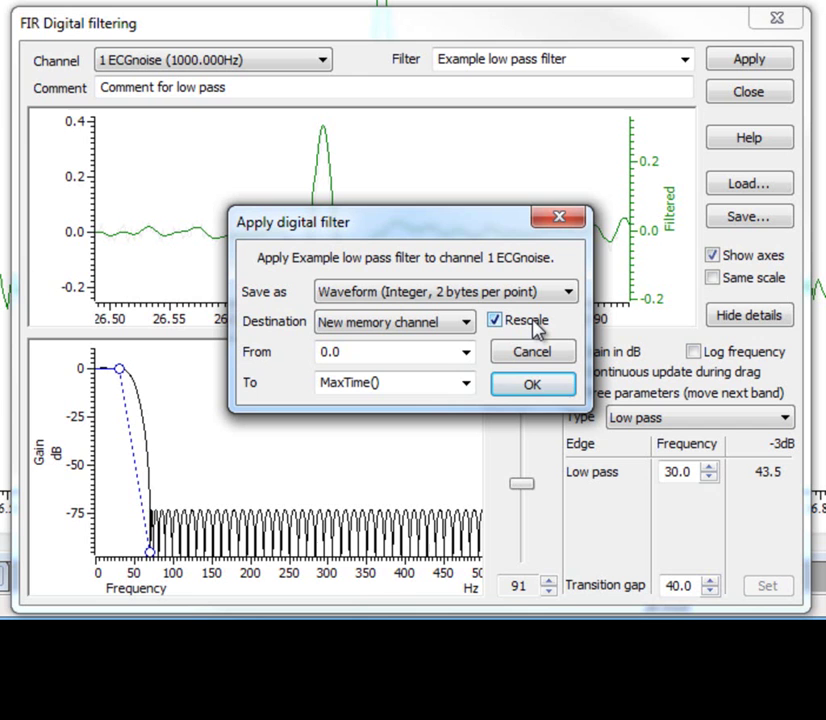
click(530, 388)
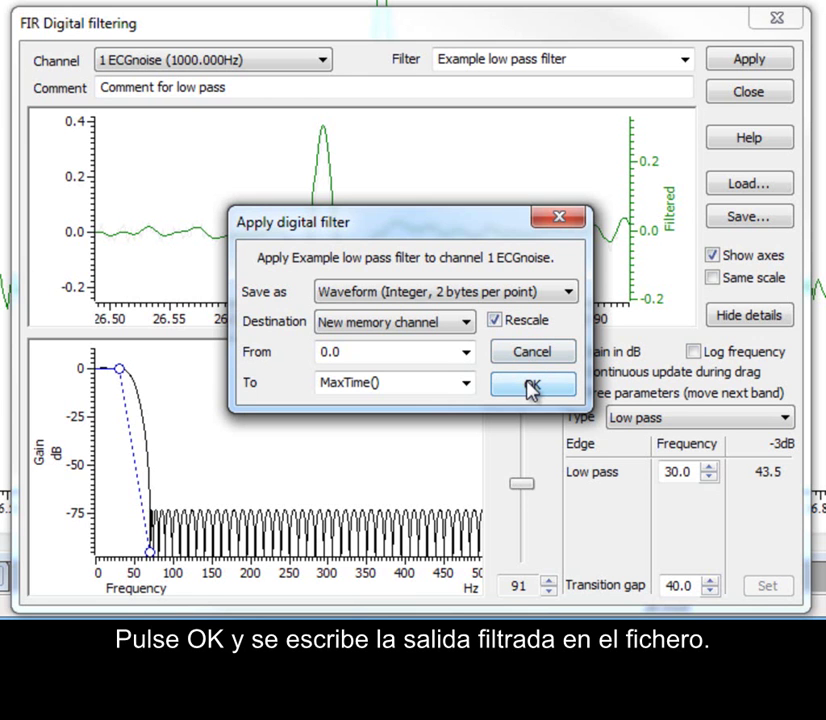
Write the output to memory channel m1, rename the filter 'My low pass filter', and save the filter bank.
click(530, 388)
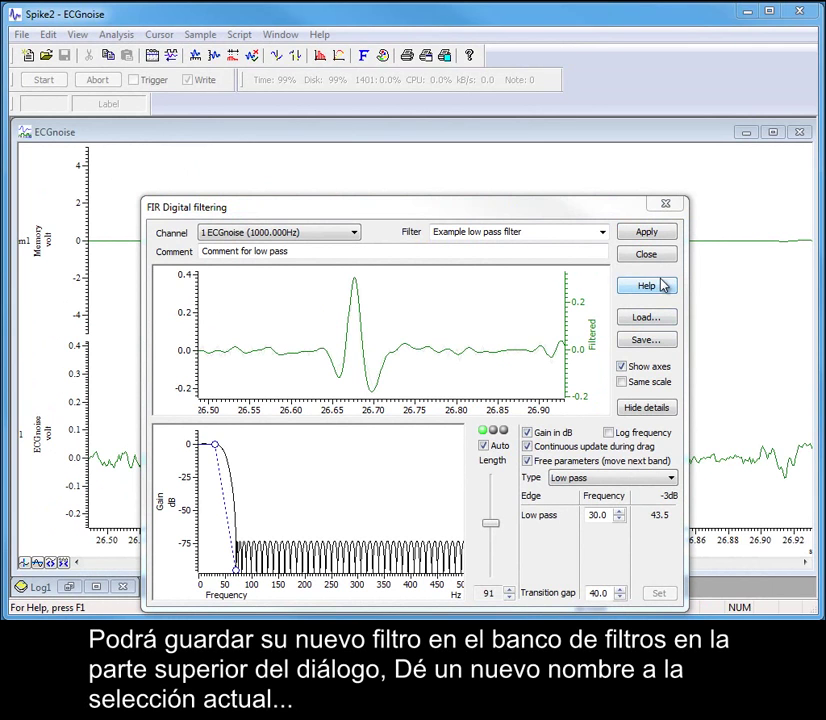
click(545, 232)
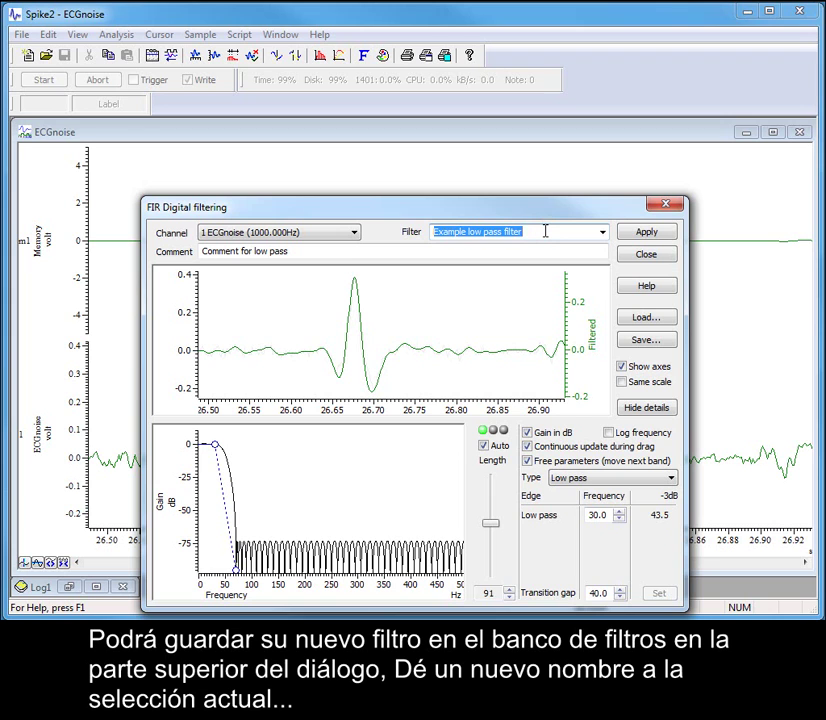
text(My low pass filter)
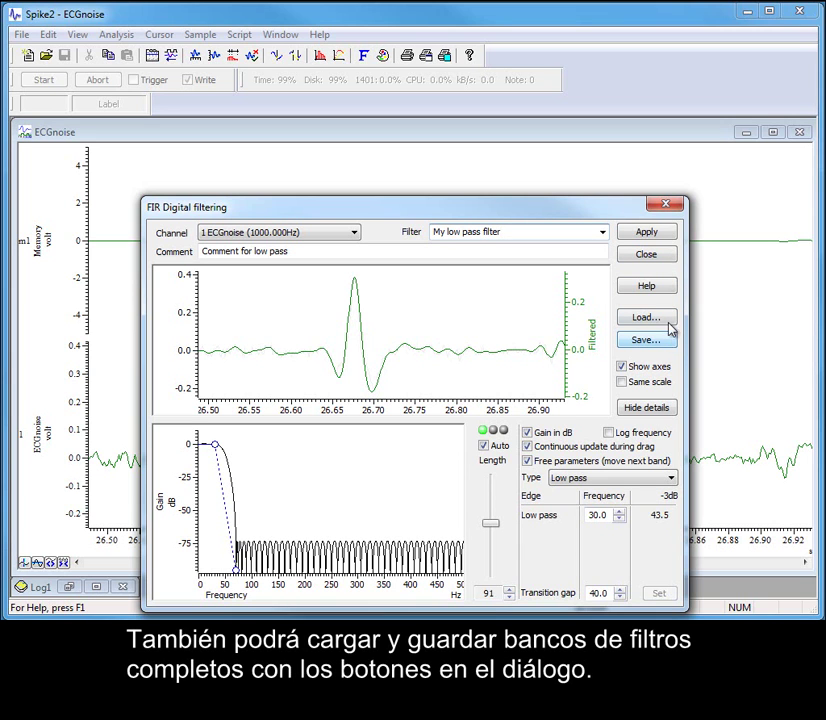
click(646, 256)
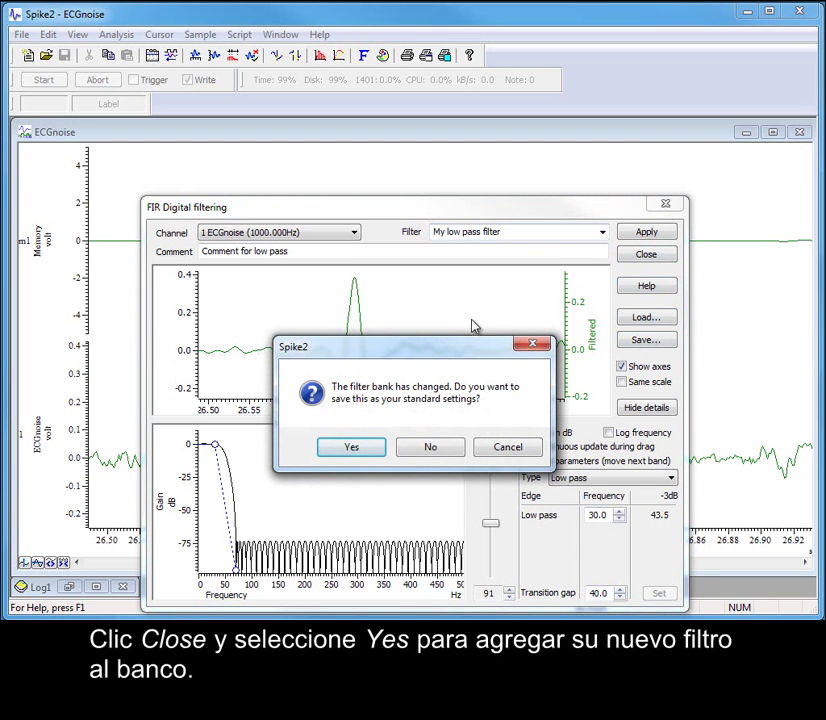
click(352, 452)
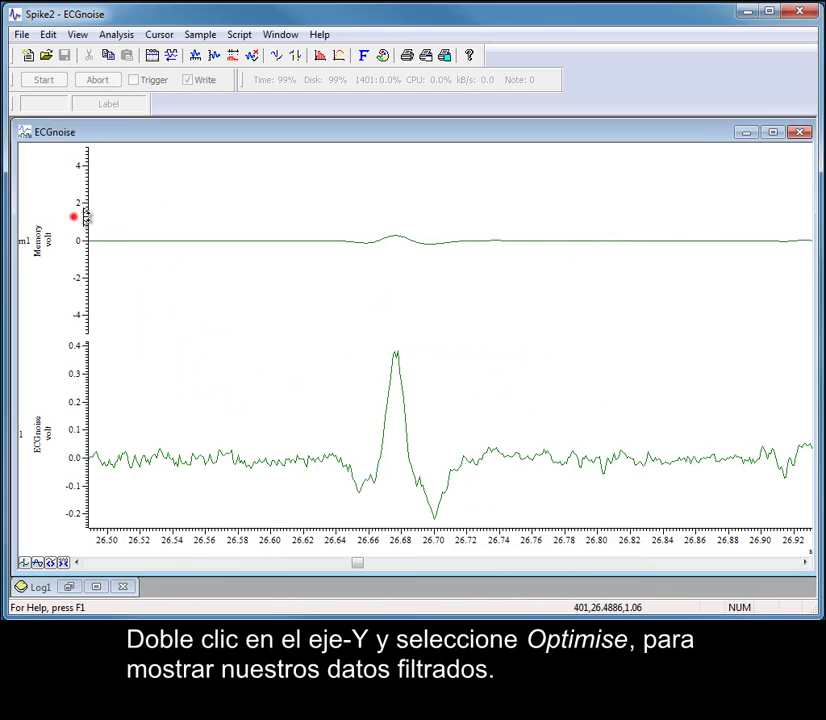
Optimise the memory channel's Y-axis range and retitle the channel FIR.
double_click(76, 222)
click(322, 232)
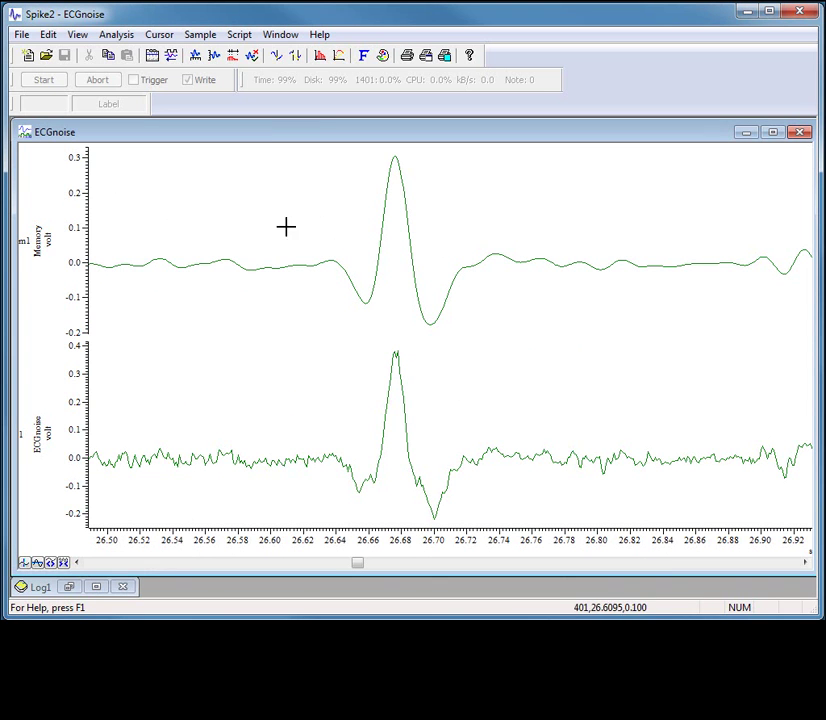
double_click(37, 250)
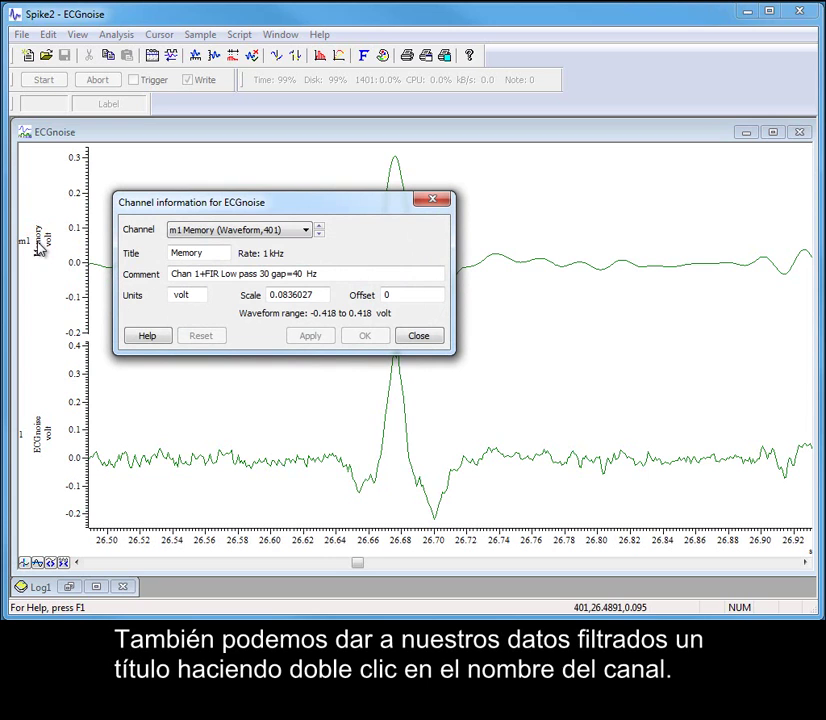
double_click(209, 252)
text(Fi)
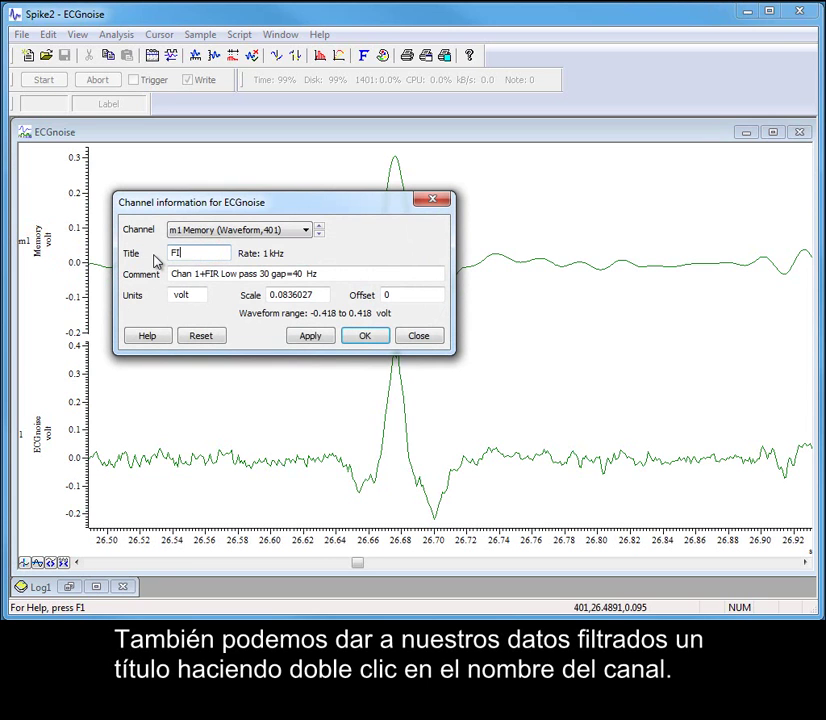
click(311, 337)
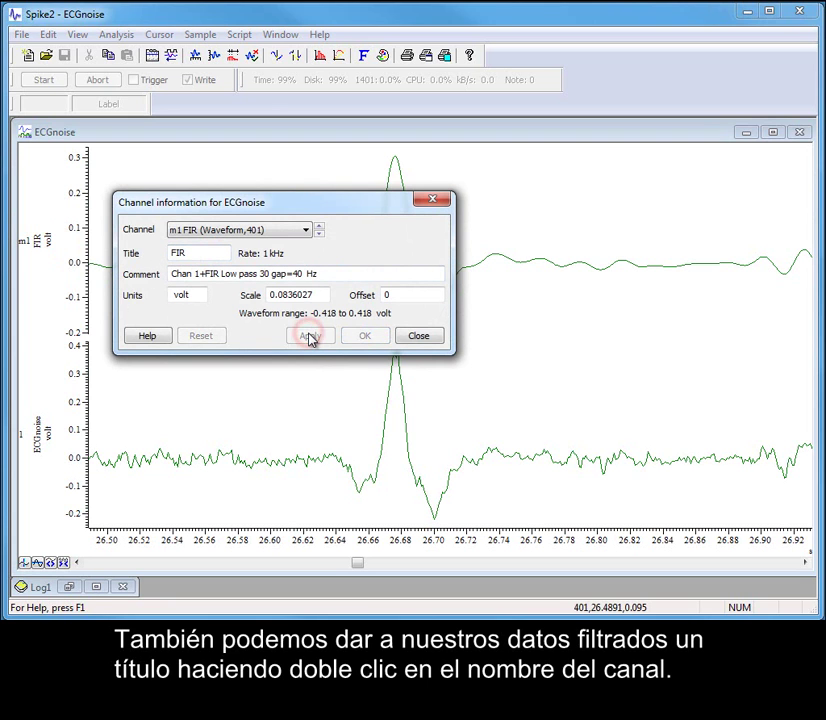
click(412, 337)
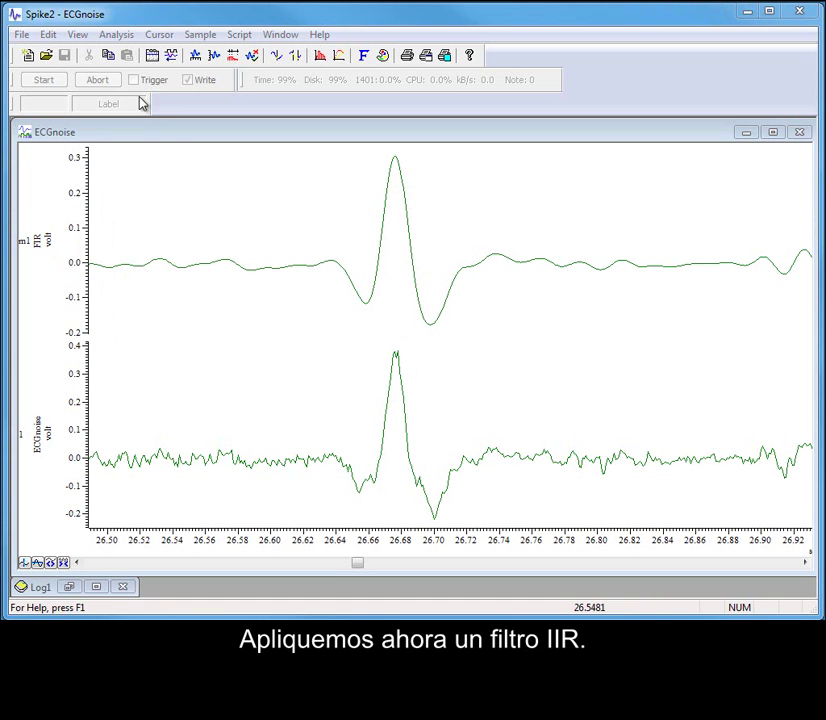
Open IIR Filters with details shown and Log frequency ticked.
click(108, 38)
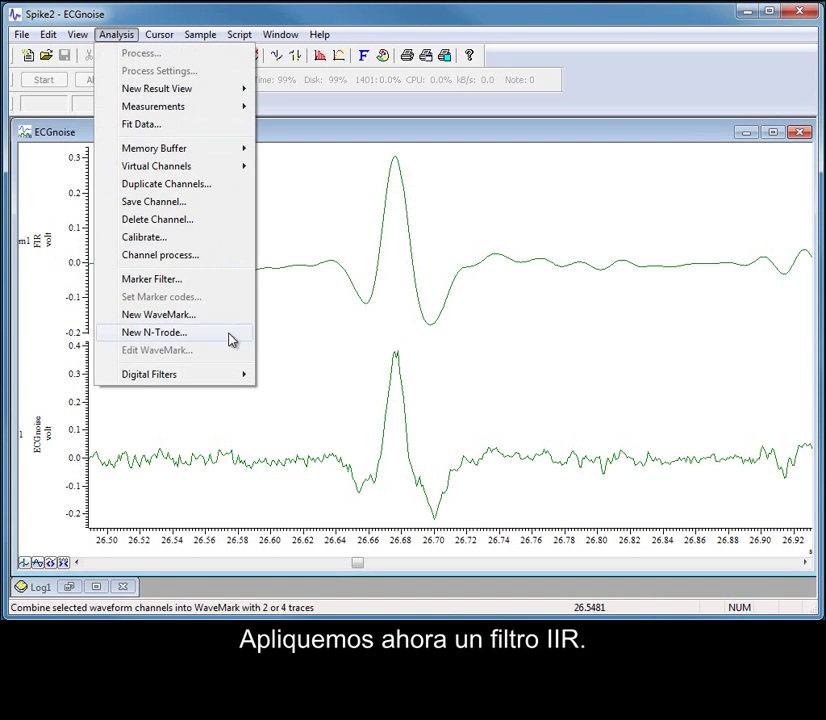
mouse_move(238, 377)
click(316, 399)
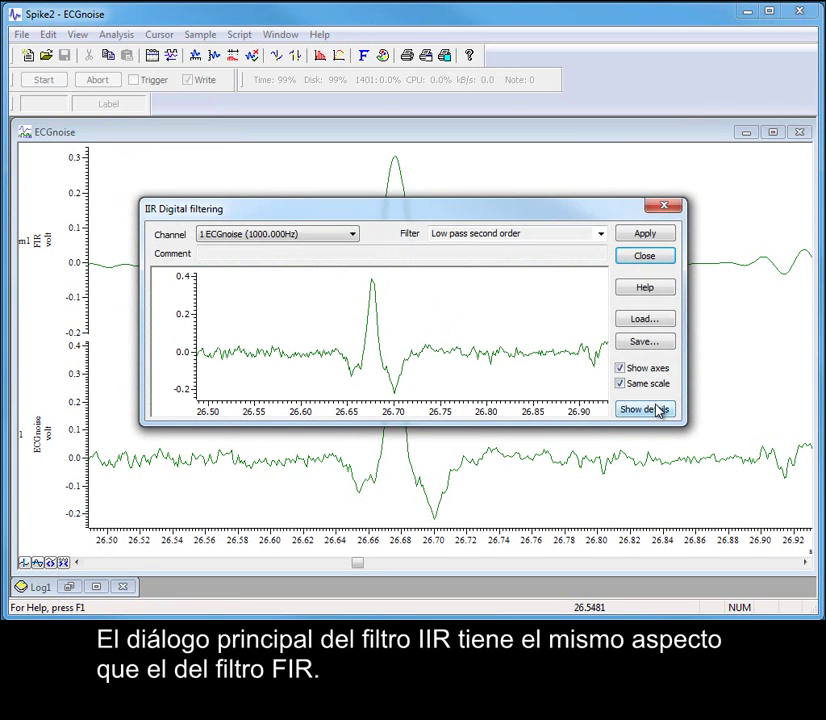
click(657, 411)
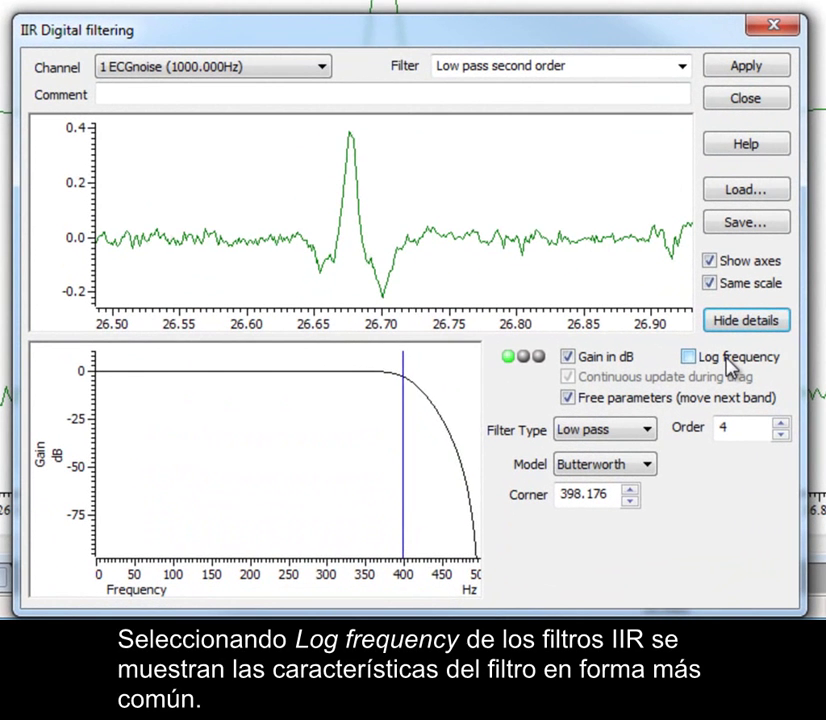
click(653, 420)
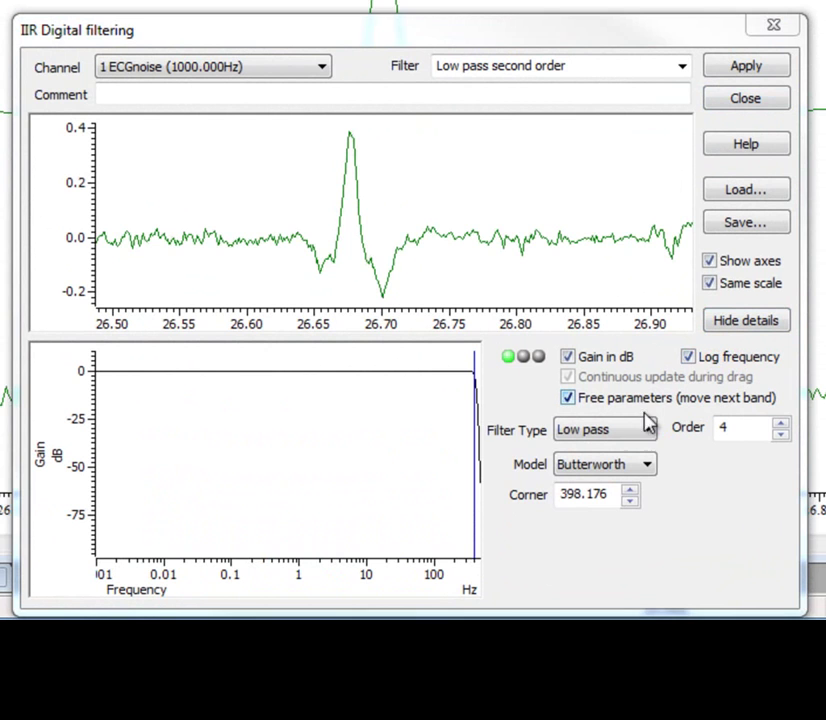
Drag the corner to about 65 Hz, then try the Bessel, Chebyshev1, Chebyshev2 and Resonator models.
click(474, 440)
drag(474, 440, 421, 445)
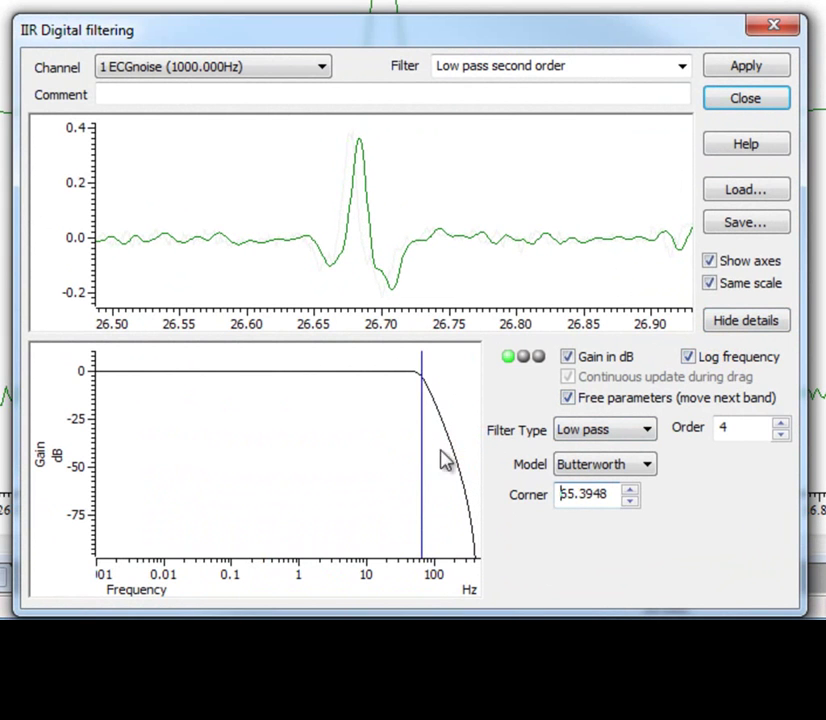
click(648, 465)
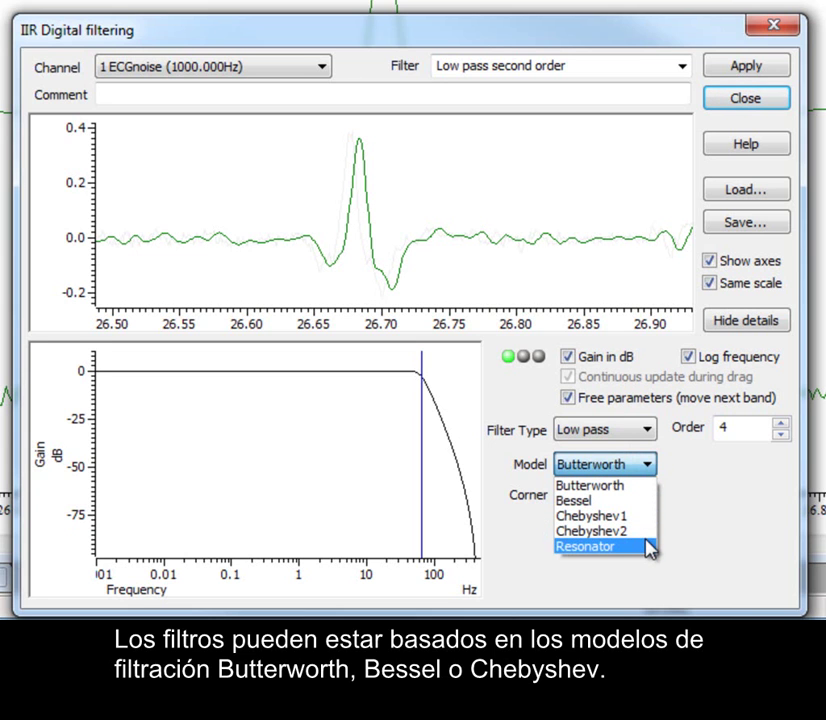
click(640, 500)
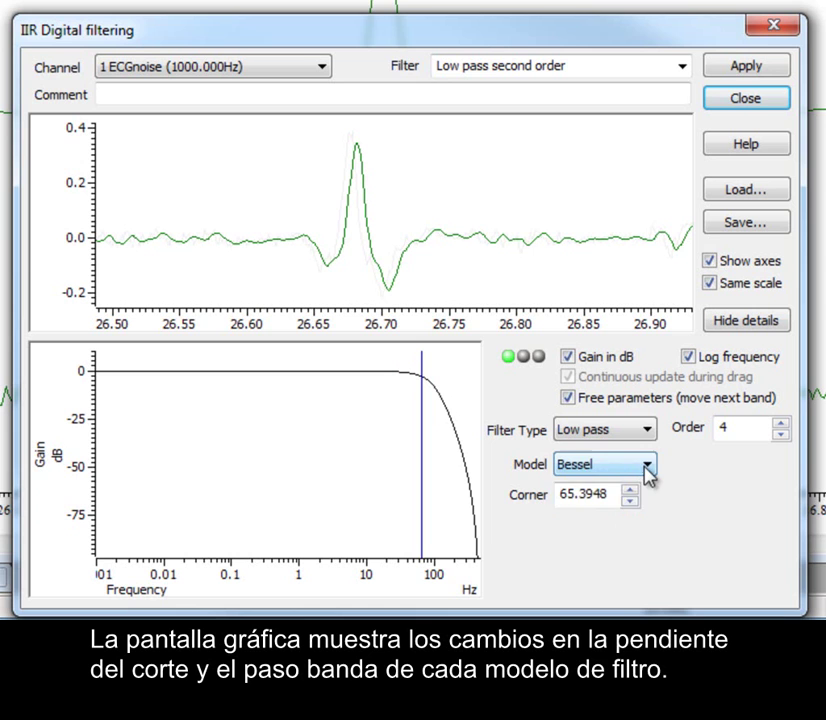
click(646, 467)
click(637, 516)
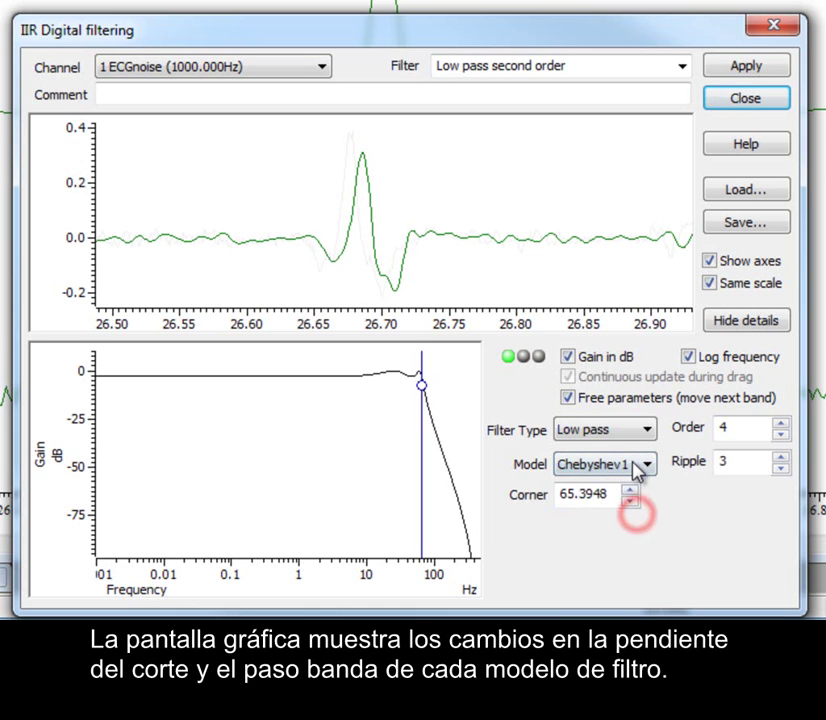
click(634, 465)
click(632, 531)
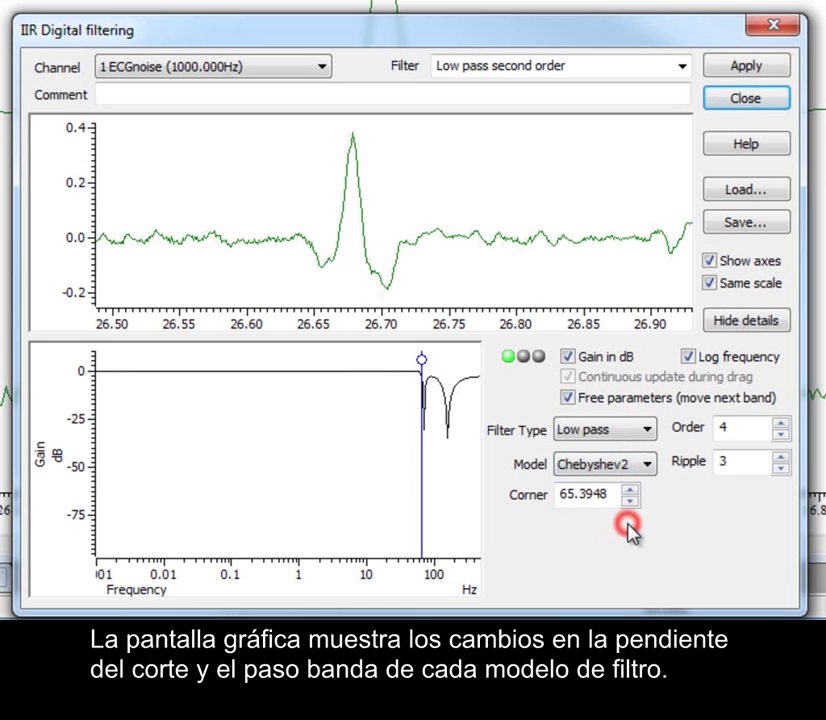
click(637, 466)
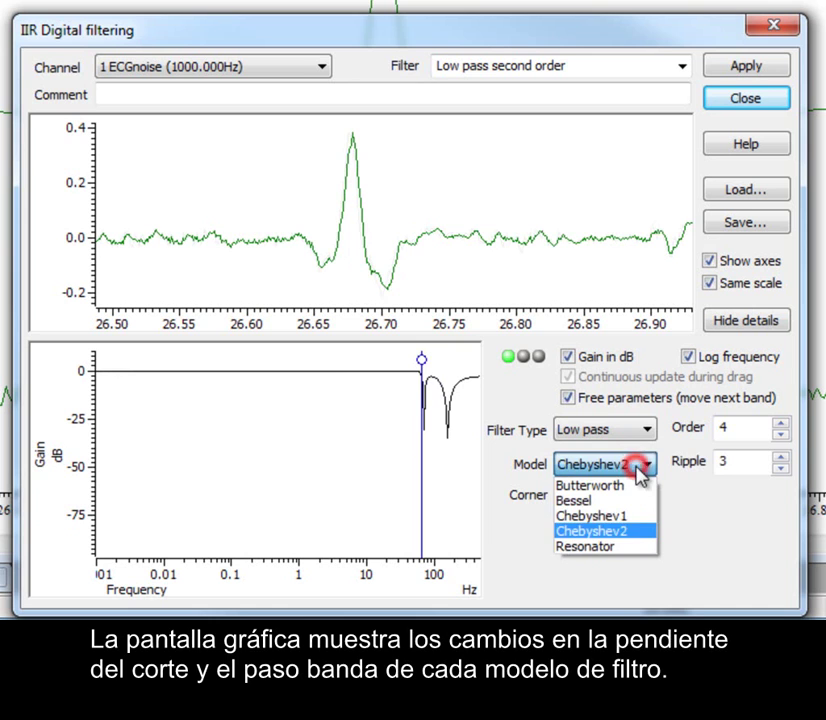
click(633, 546)
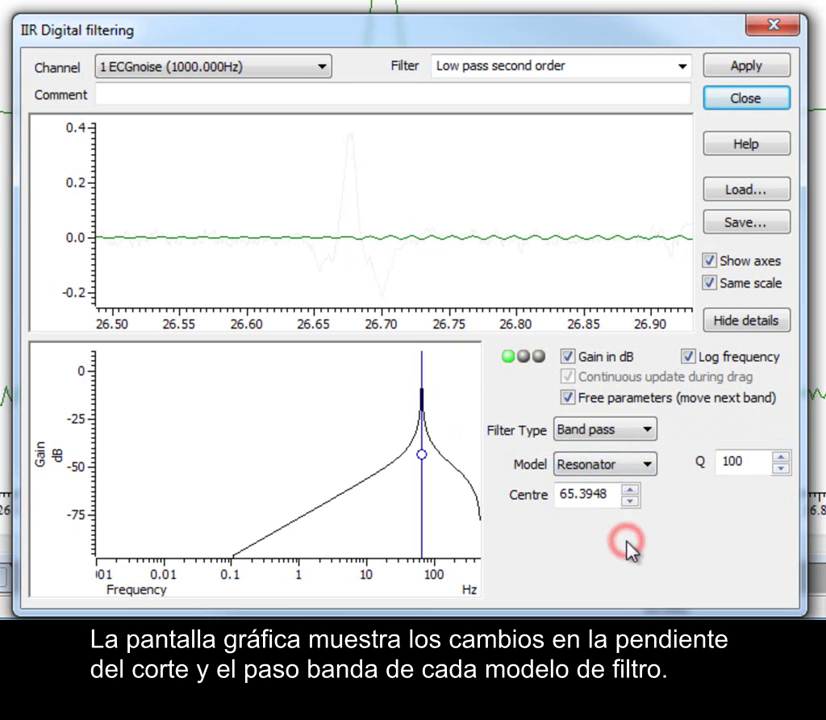
Return to a Butterworth model with Filter Type Low pass.
click(647, 432)
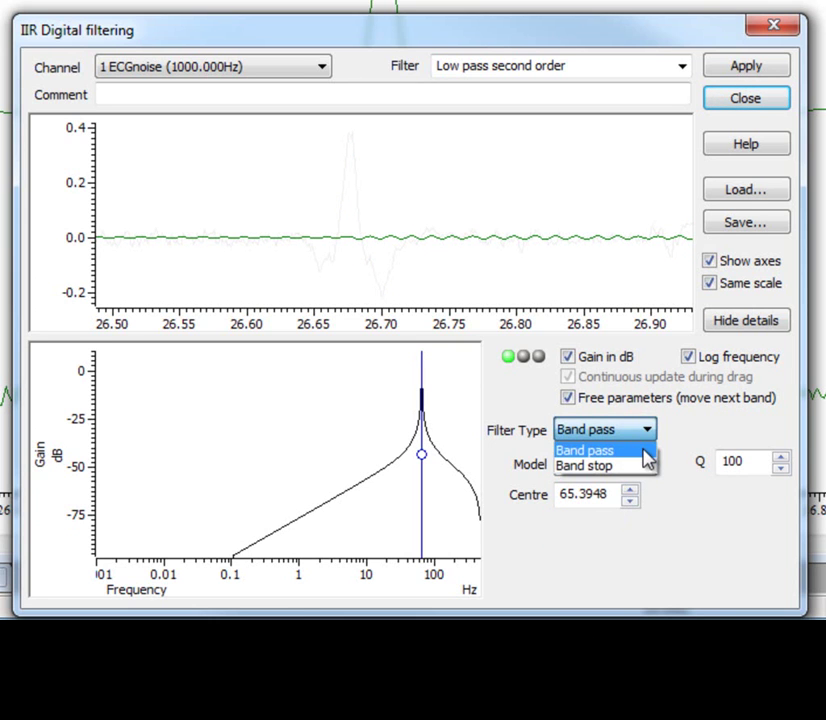
click(658, 432)
click(645, 464)
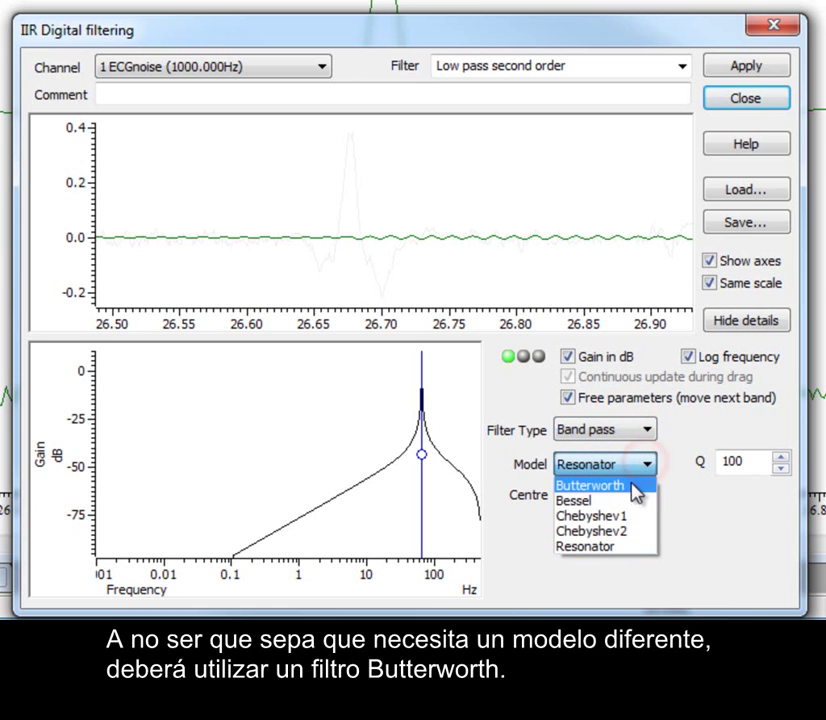
click(634, 495)
click(645, 431)
click(634, 452)
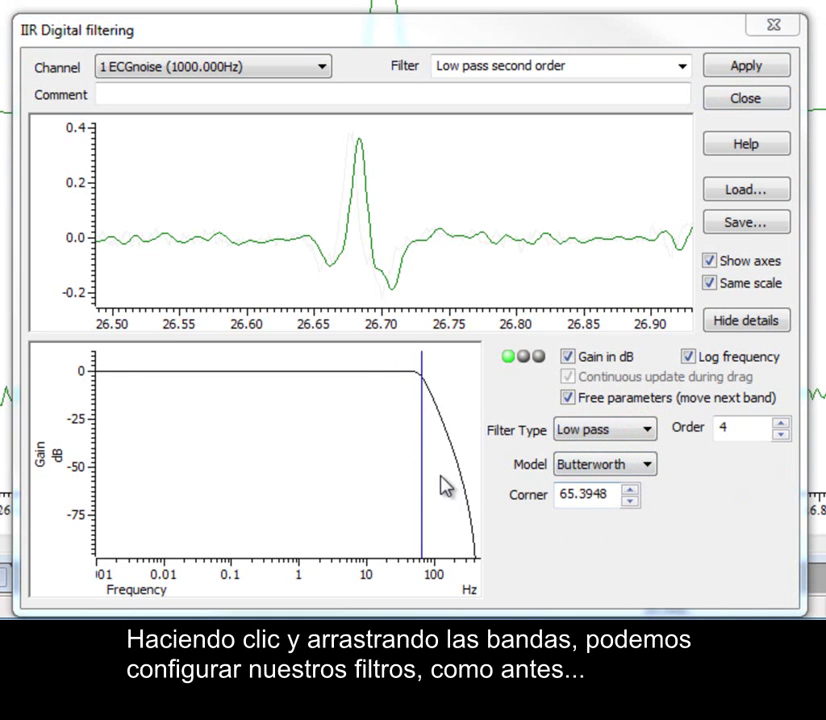
Lower the IIR corner frequency to 30 Hz.
drag(421, 479, 399, 473)
drag(610, 495, 531, 503)
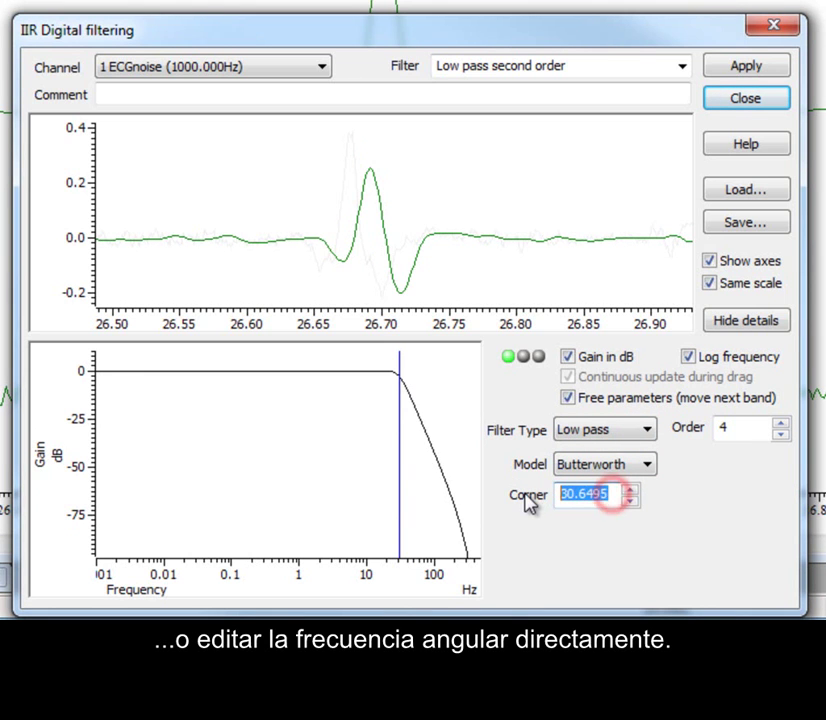
text(30)
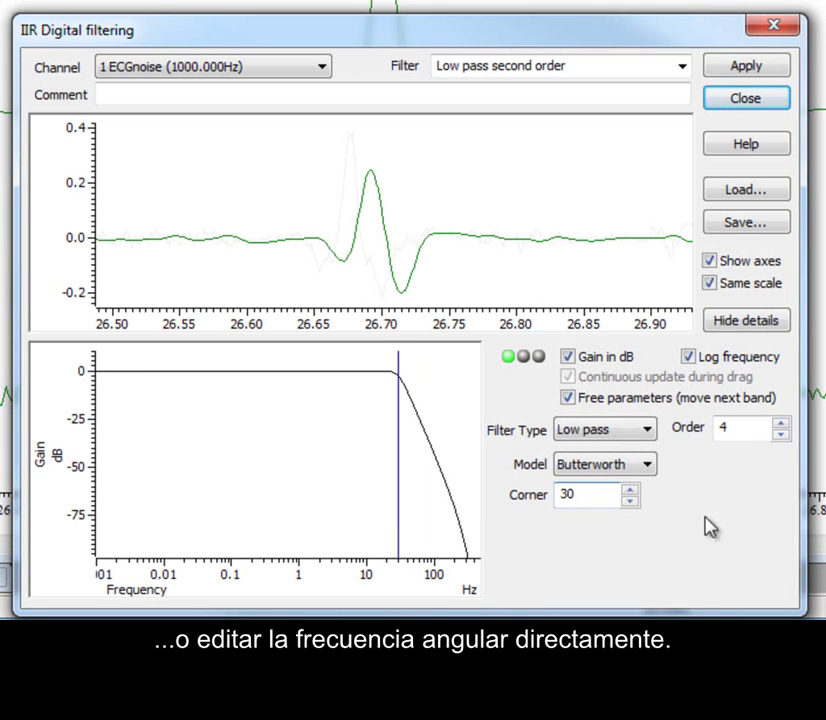
Step the filter order up to 8, then back down to 4.
click(781, 424)
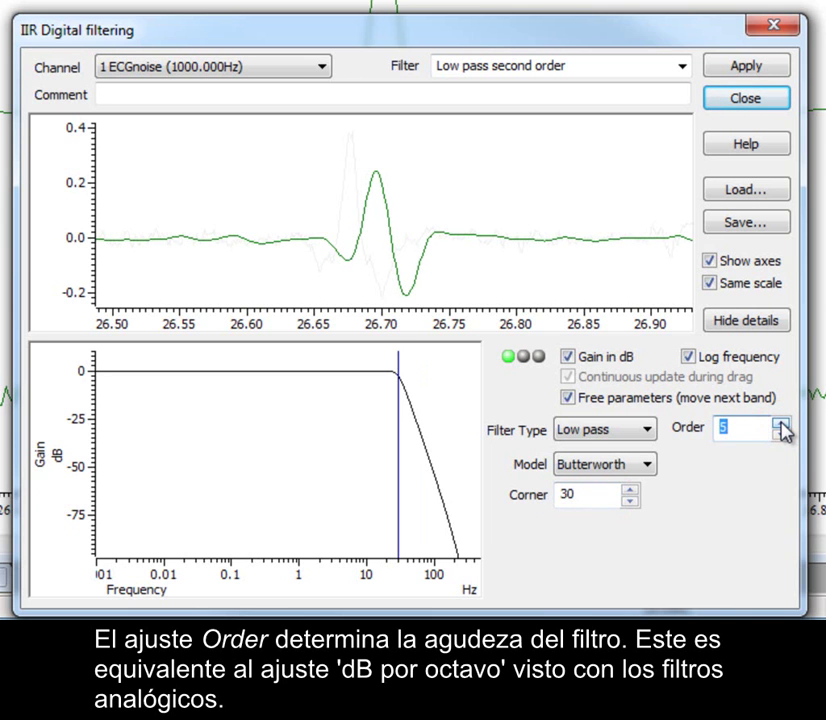
click(781, 424)
click(781, 424)
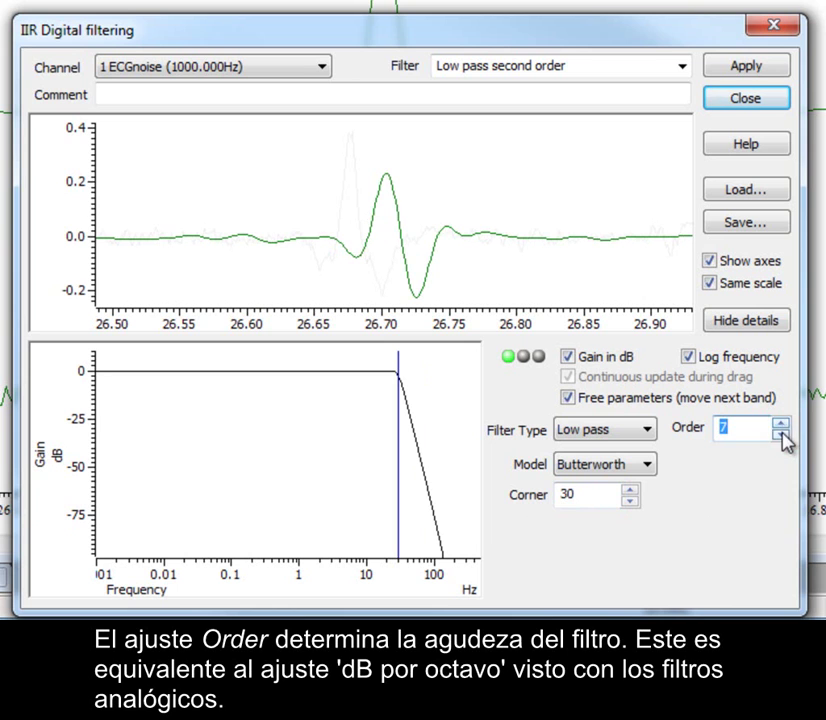
click(781, 426)
click(781, 435)
click(781, 435)
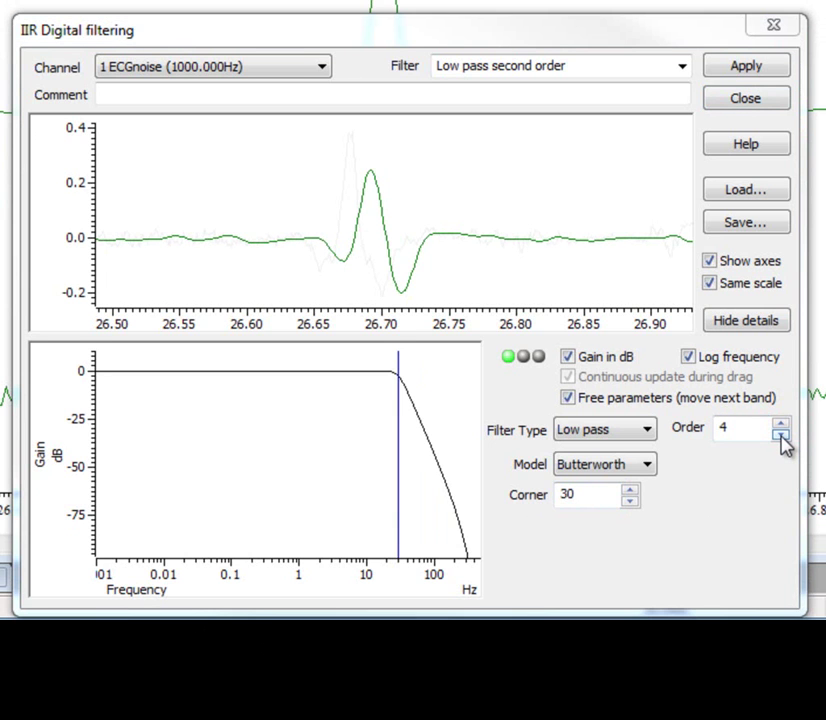
Name the filter 'My IIR low pass', filter ECGnoise into new memory channel m2, and save the filter bank.
click(583, 64)
text(My)
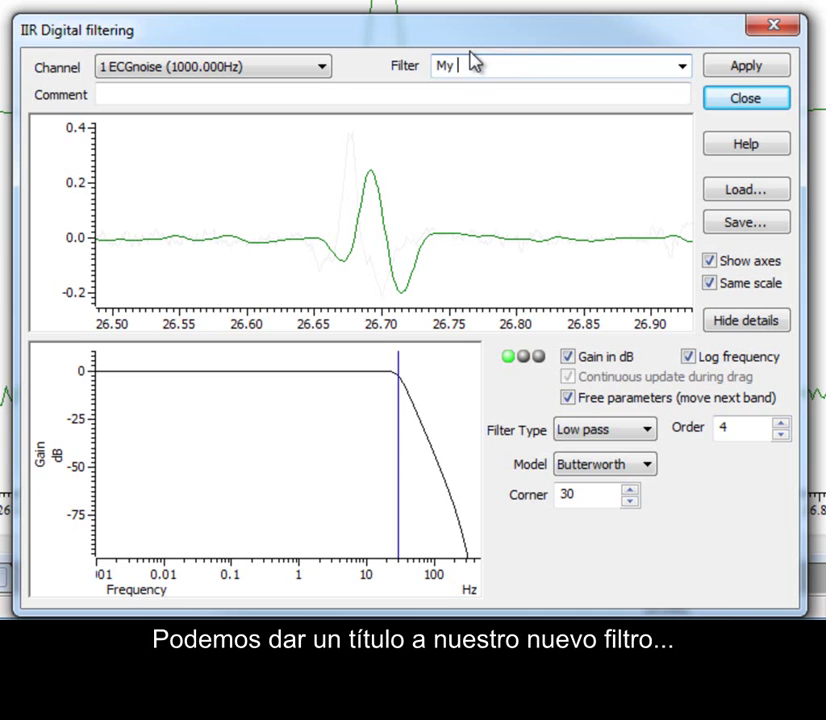
text( IIR low pass)
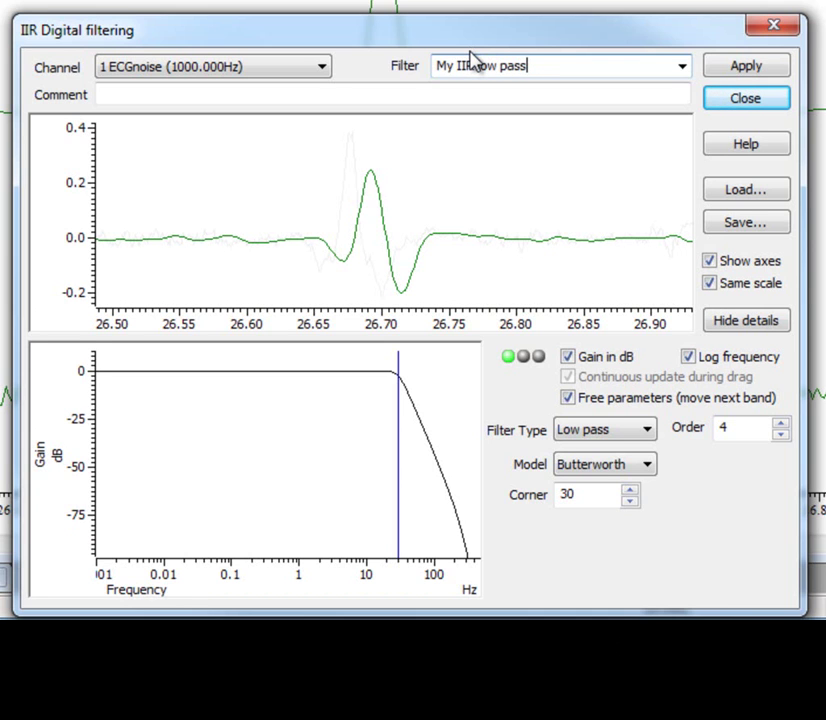
click(743, 66)
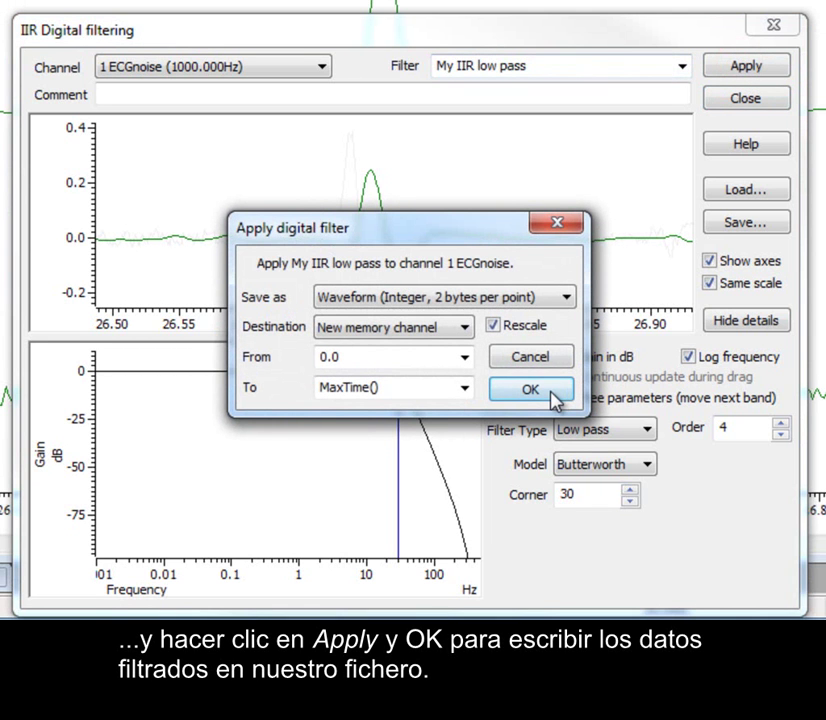
click(548, 393)
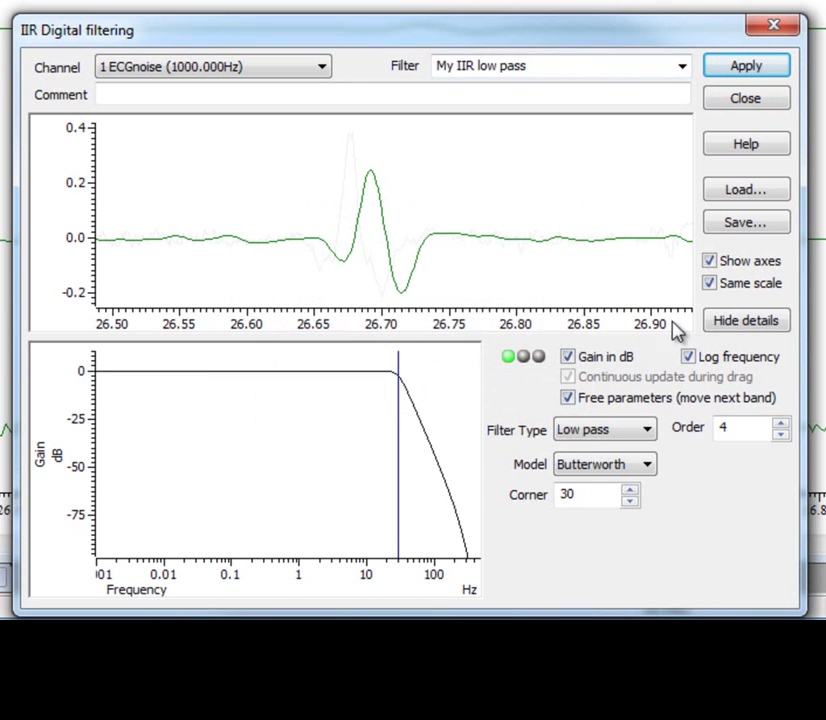
click(767, 97)
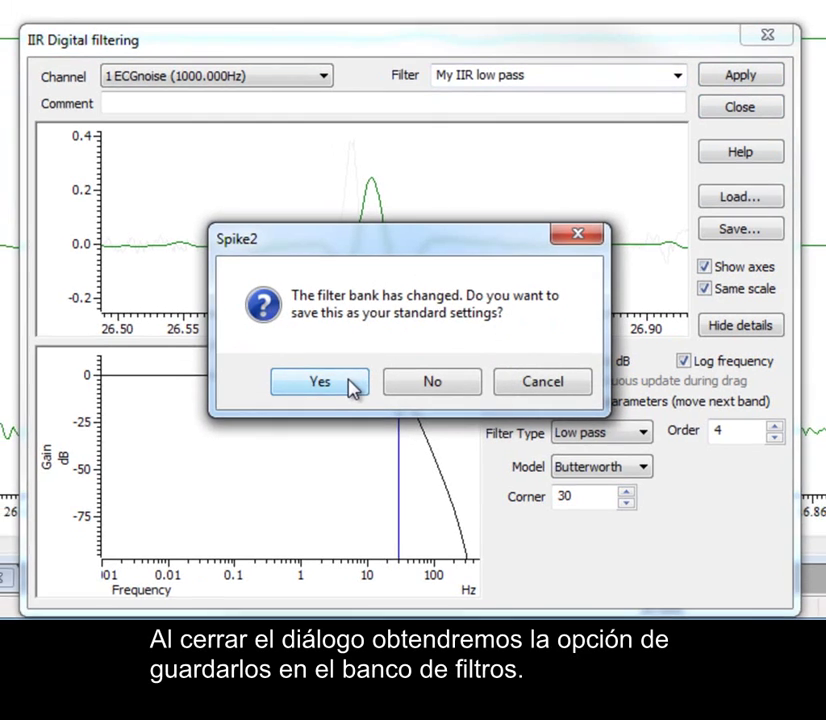
click(351, 382)
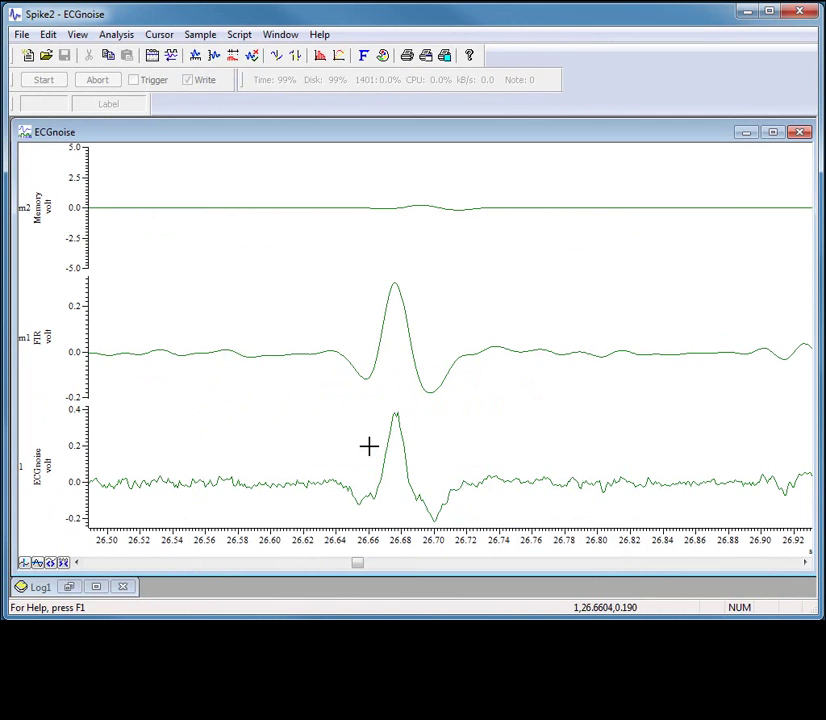
Optimise the y-axis range of memory channel m2 to fit its filtered waveform.
double_click(78, 190)
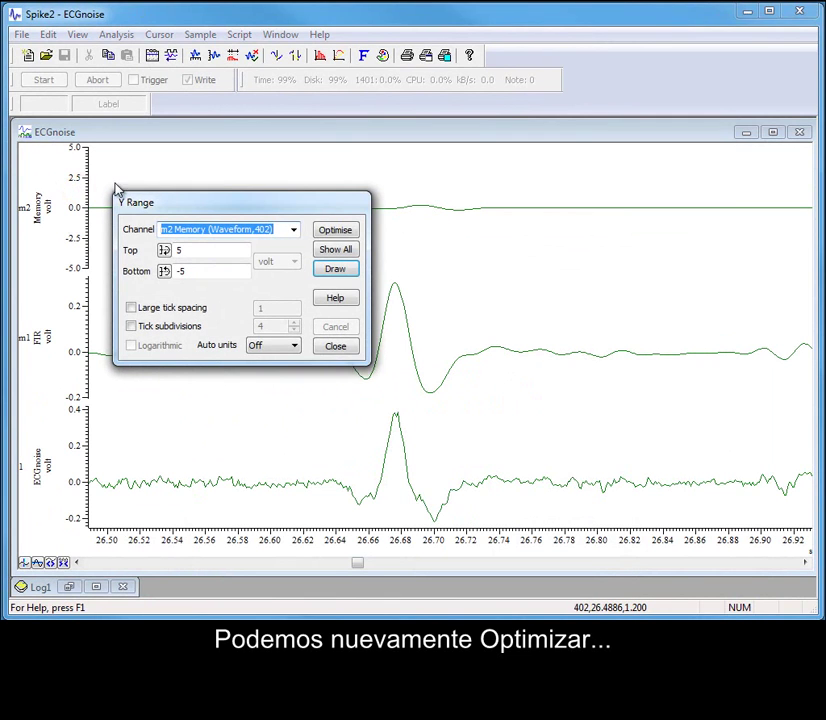
click(335, 230)
key(Escape)
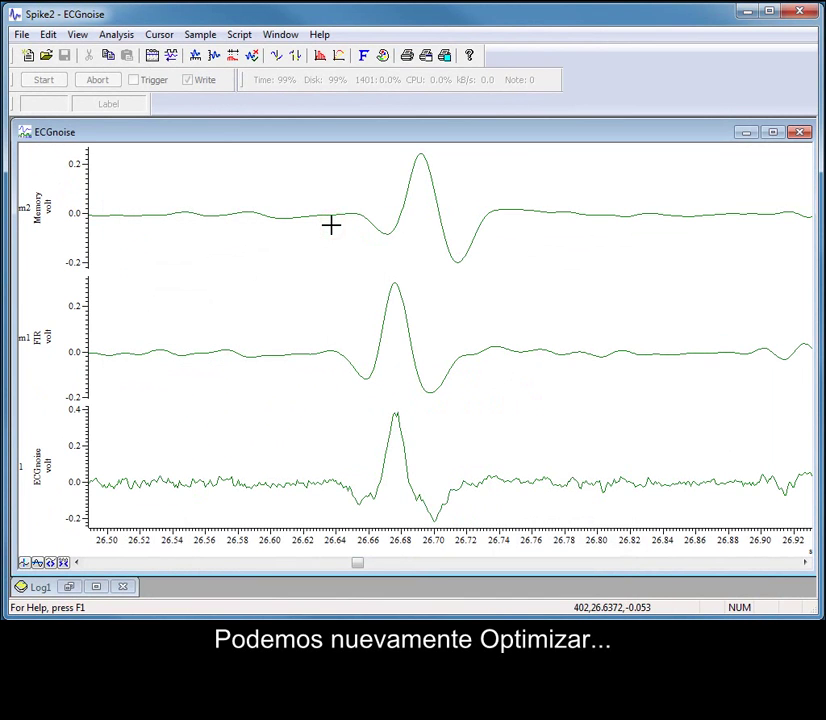
Retitle memory channel m2 as 'IIR'.
double_click(43, 213)
double_click(221, 253)
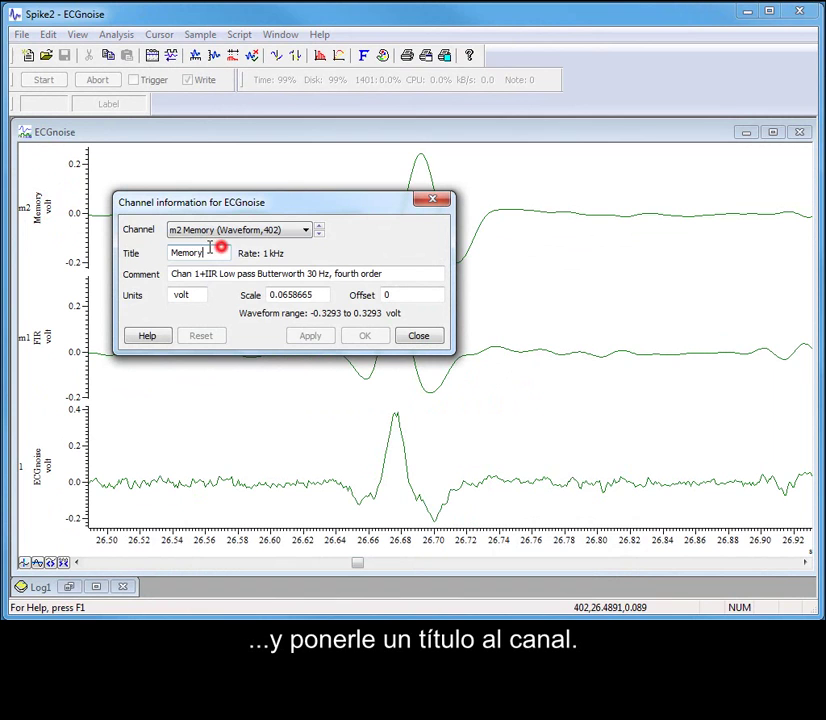
text(IIR)
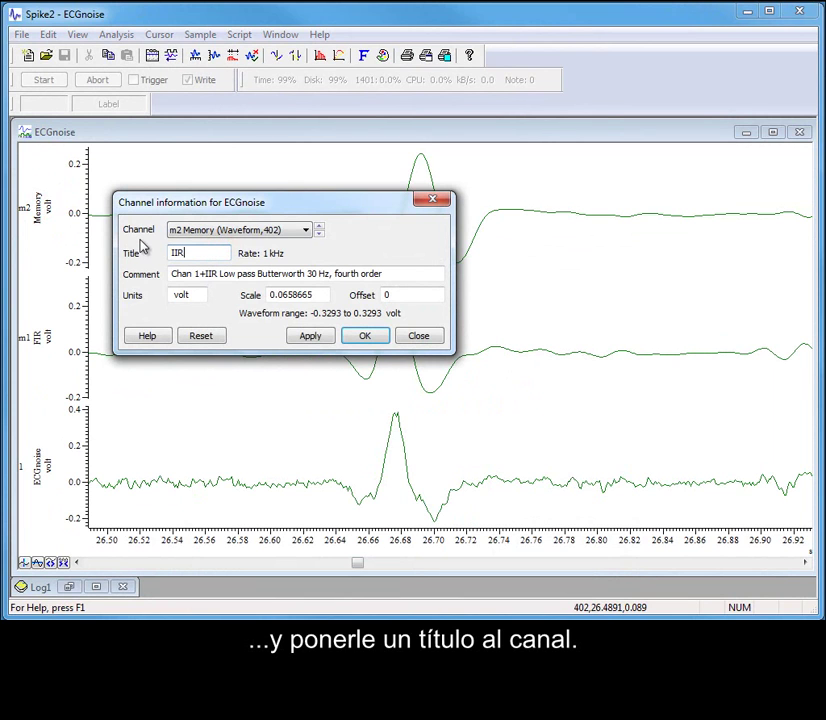
click(309, 336)
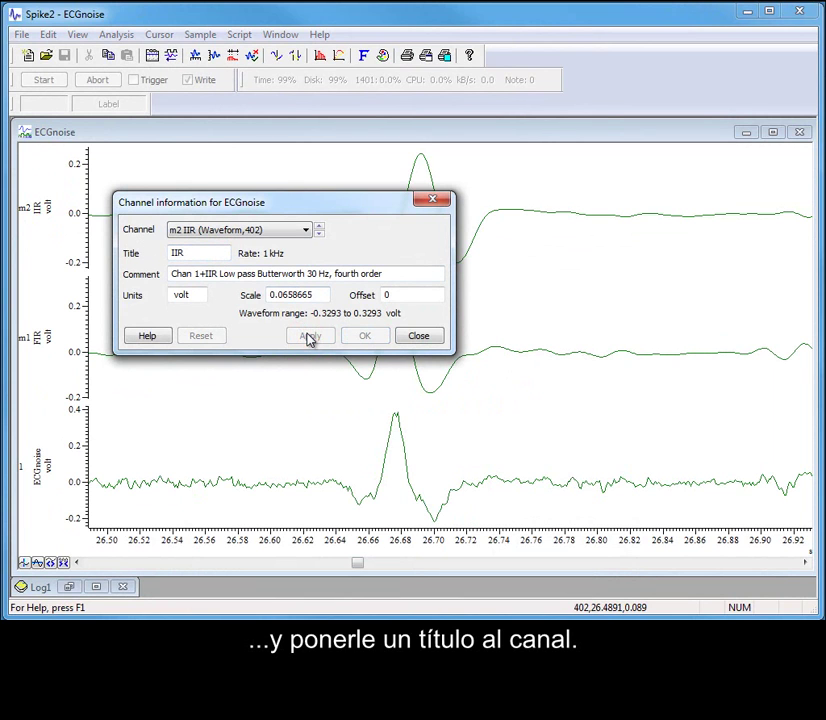
click(420, 337)
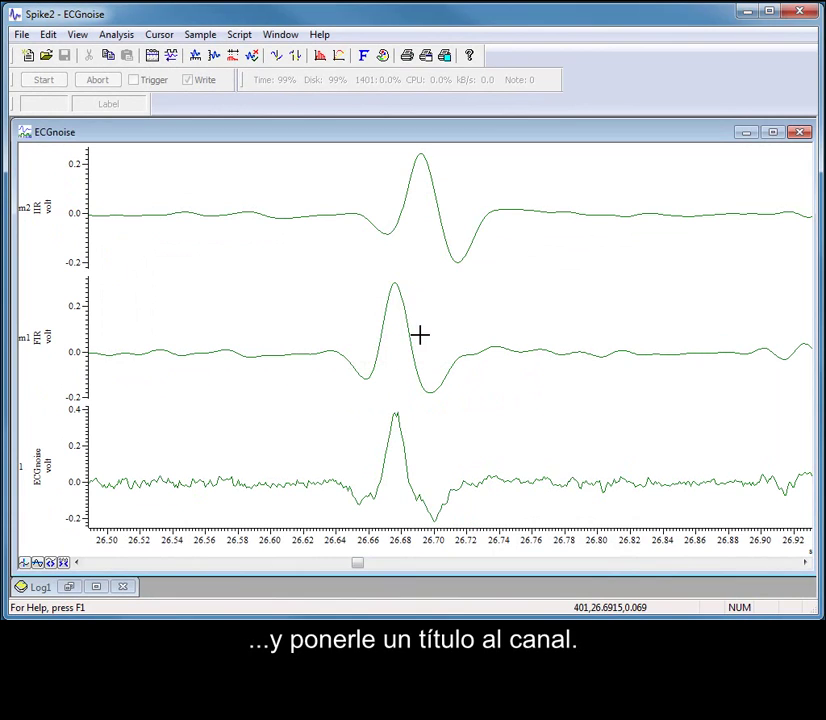